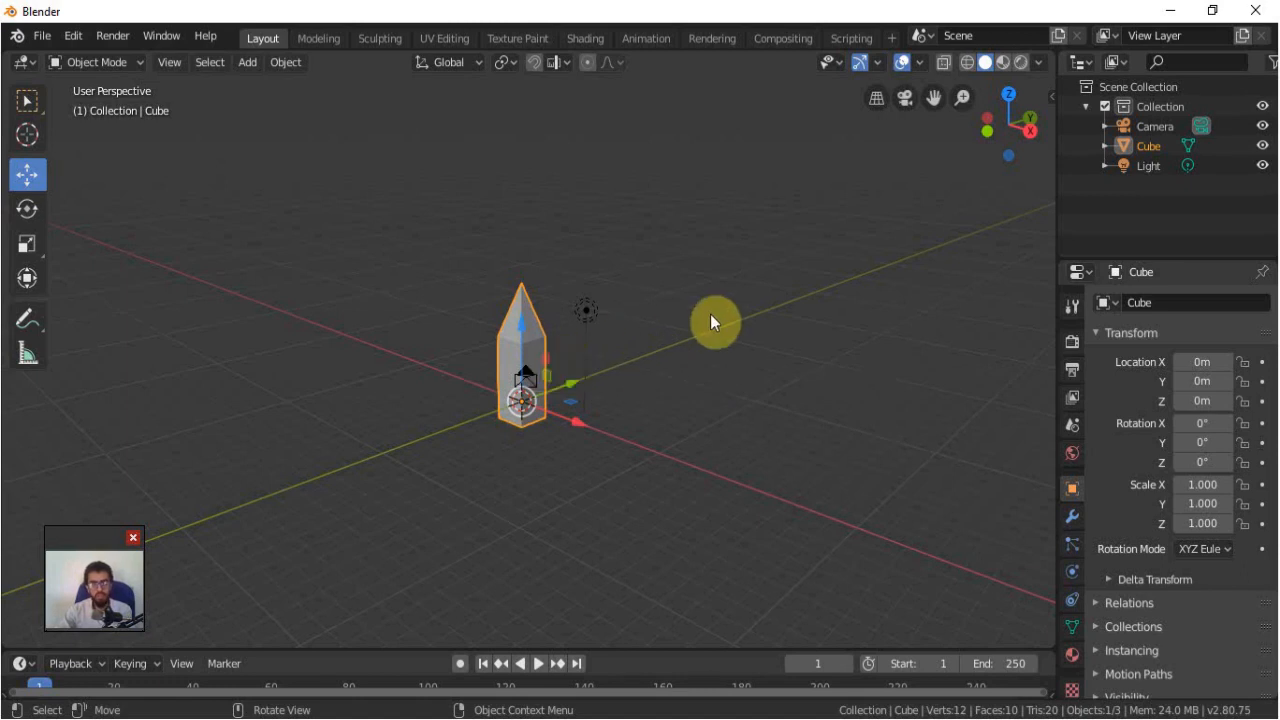
Try pasting a copy of the pointed cube and moving it aside, and undo both changes
right_click(538, 333)
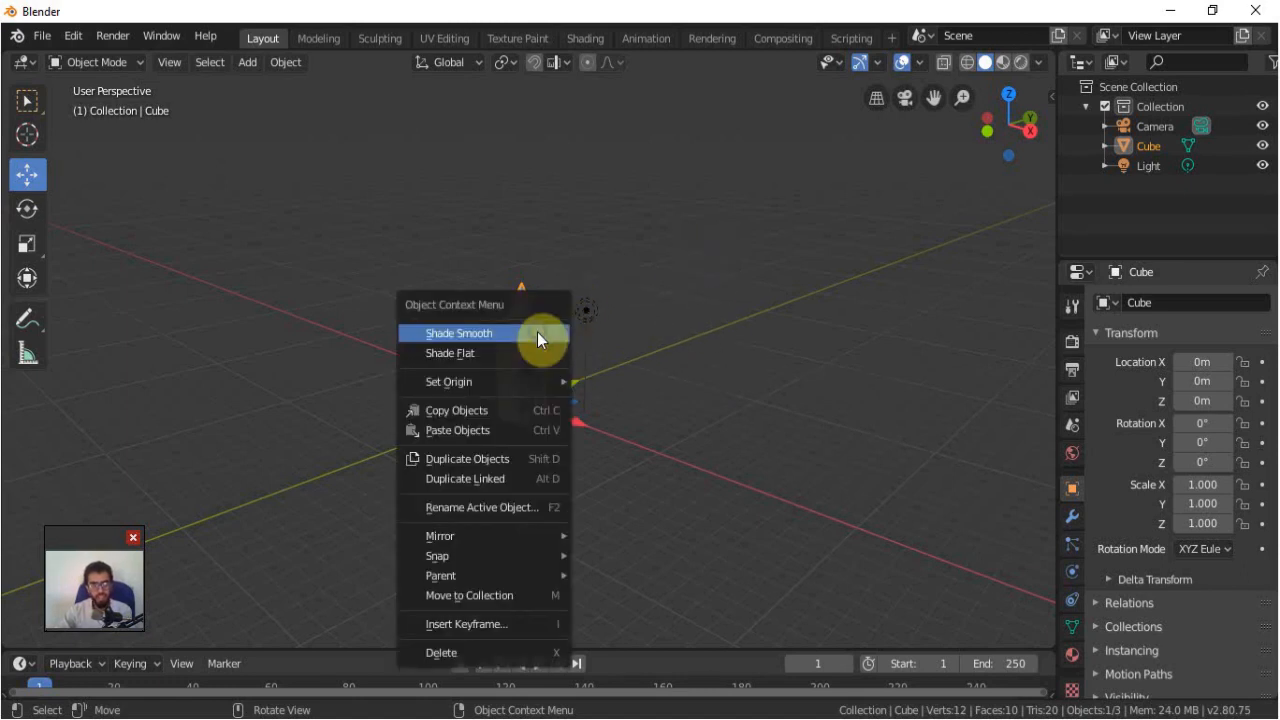
click(536, 410)
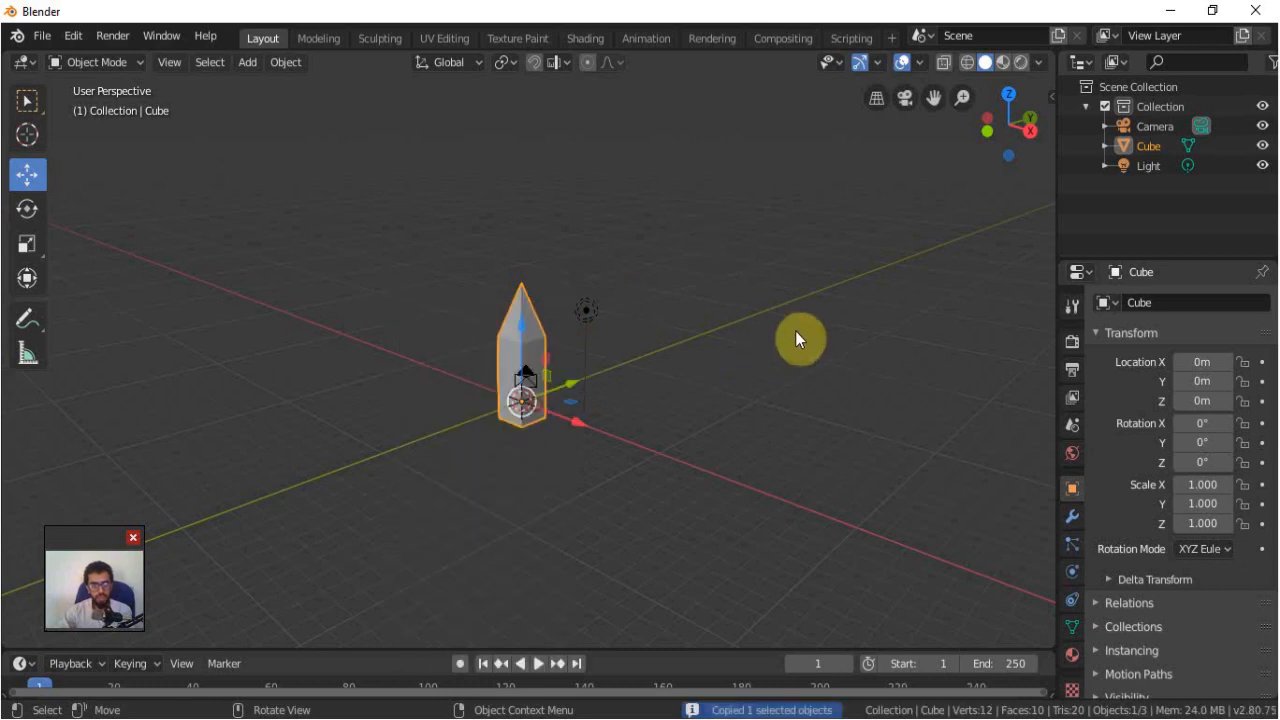
right_click(805, 278)
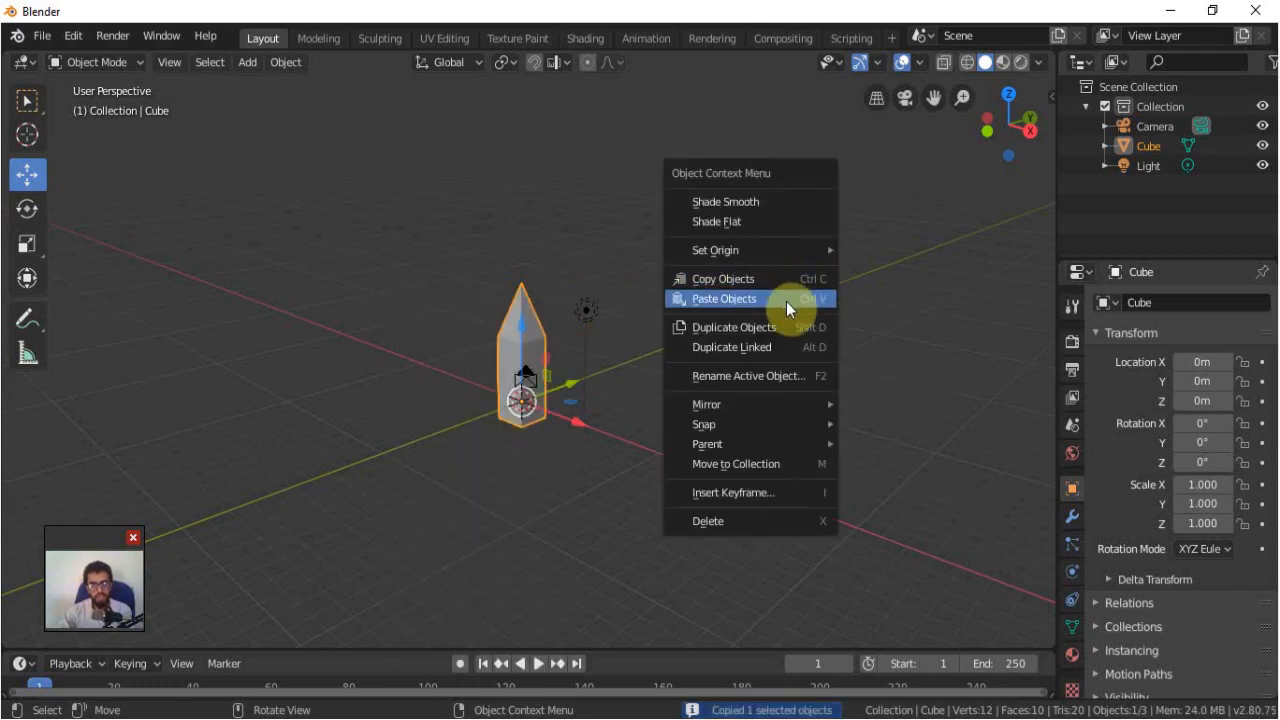
click(786, 299)
key(g)
click(702, 370)
key(ctrl+z)
key(ctrl+z)
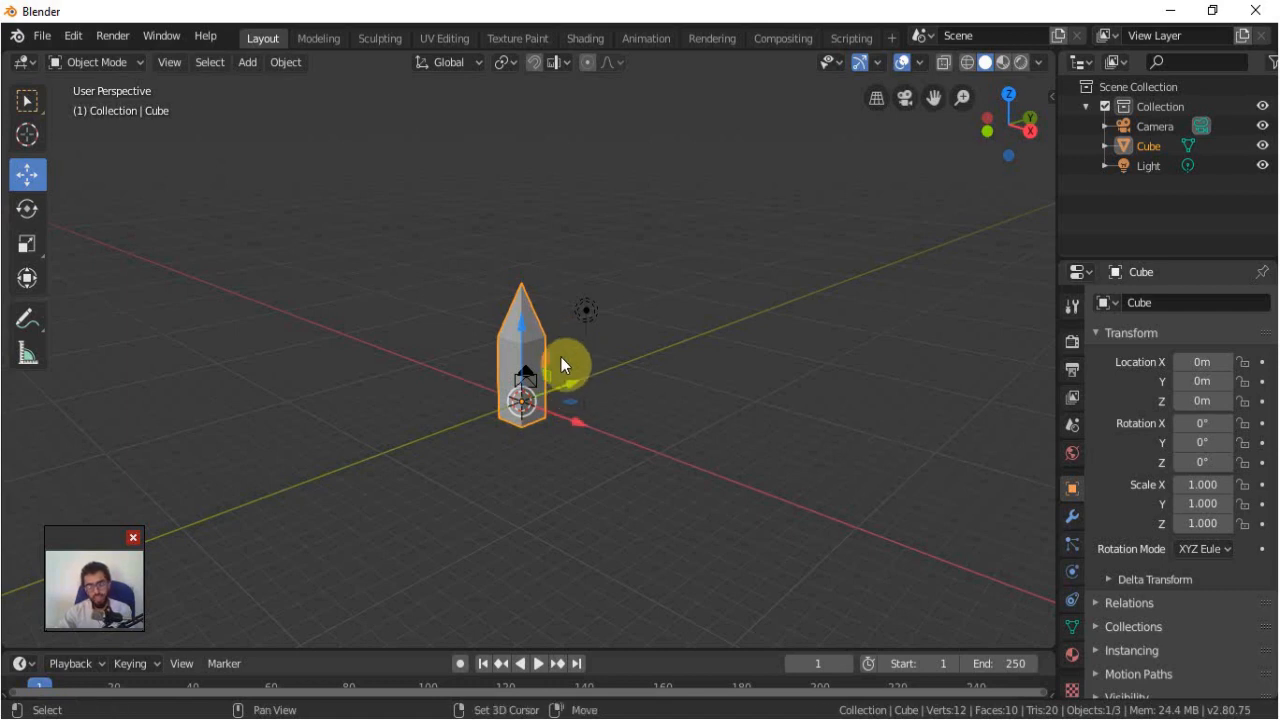
Try a regular duplicate of the pointed cube shifted along the Y axis, and undo the duplication
key(shift+d)
right_click(675, 319)
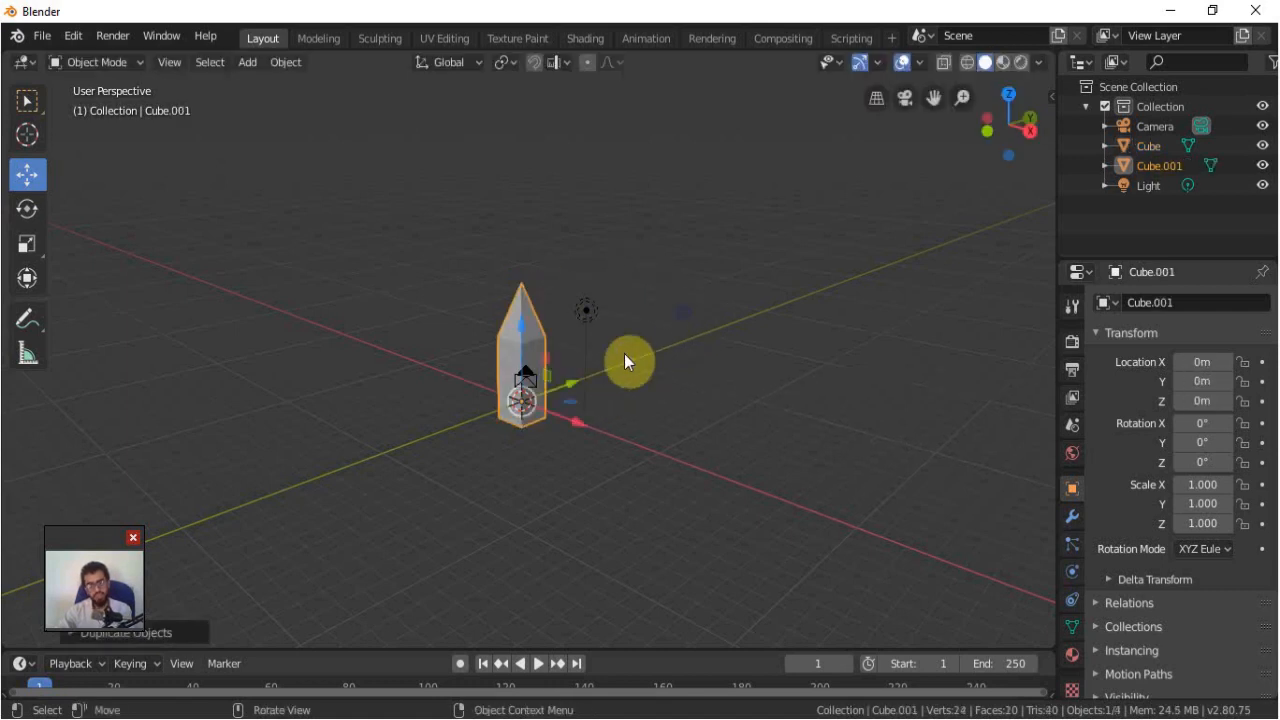
key(g)
key(y)
click(697, 357)
key(alt+g)
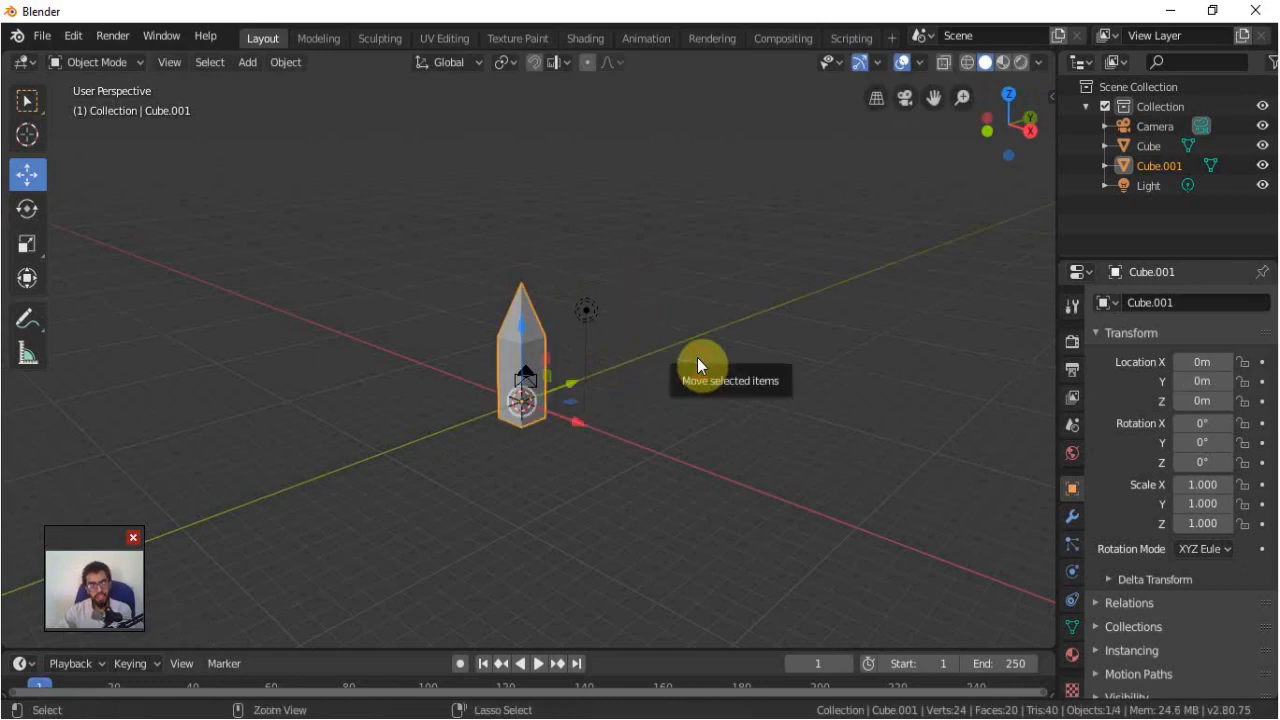
key(ctrl+z)
key(ctrl+z)
key(ctrl+z)
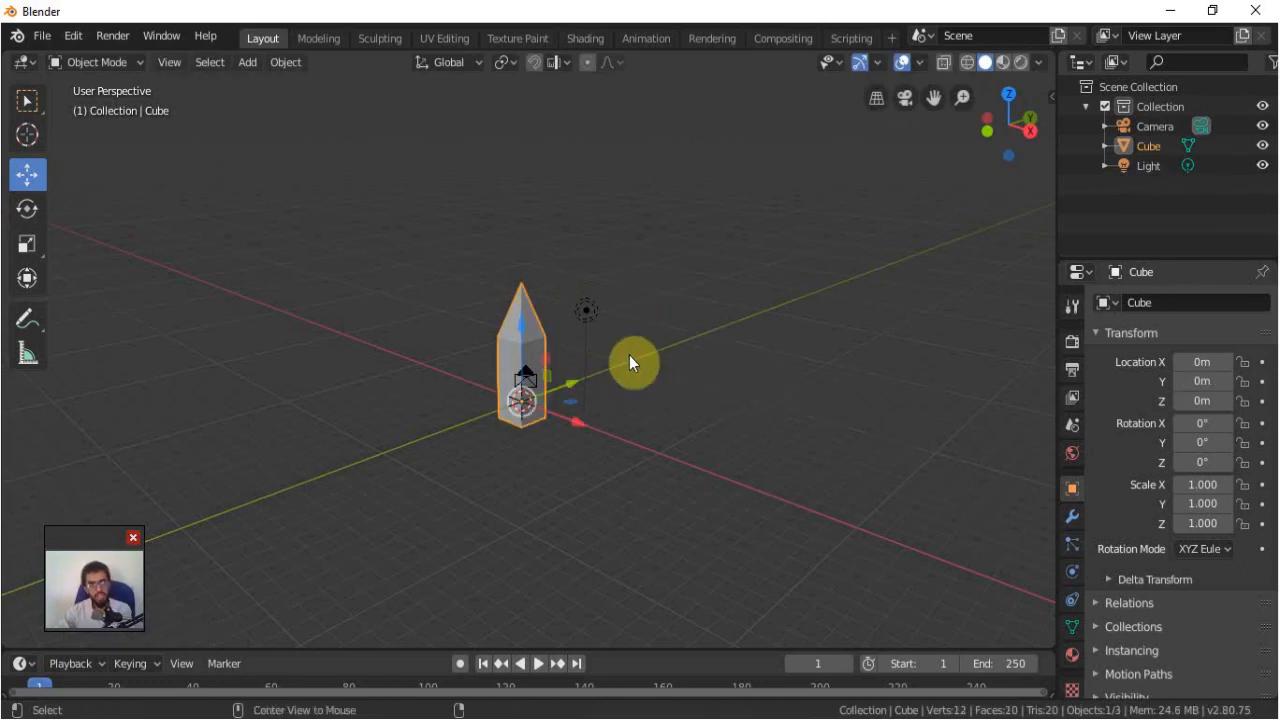
Create a linked duplicate of the pointed cube and move it about 13.3 m along the Y axis
key(alt+d)
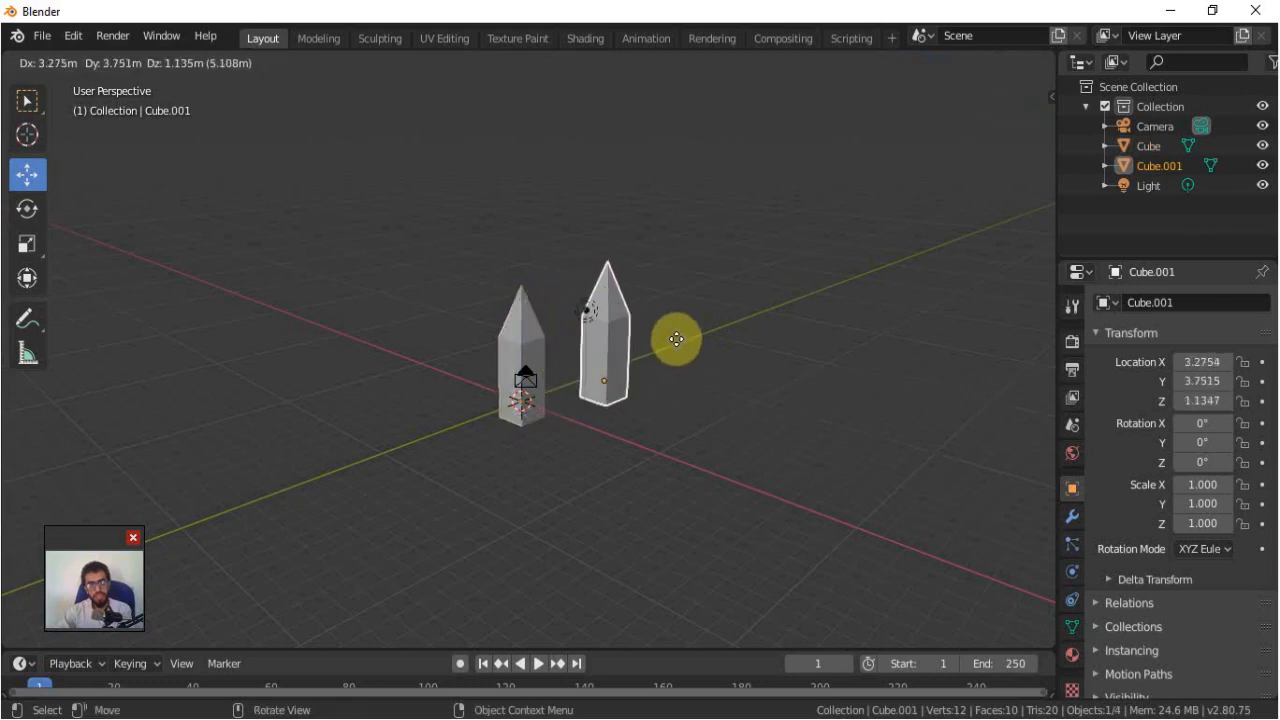
key(Escape)
drag(571, 385, 702, 355)
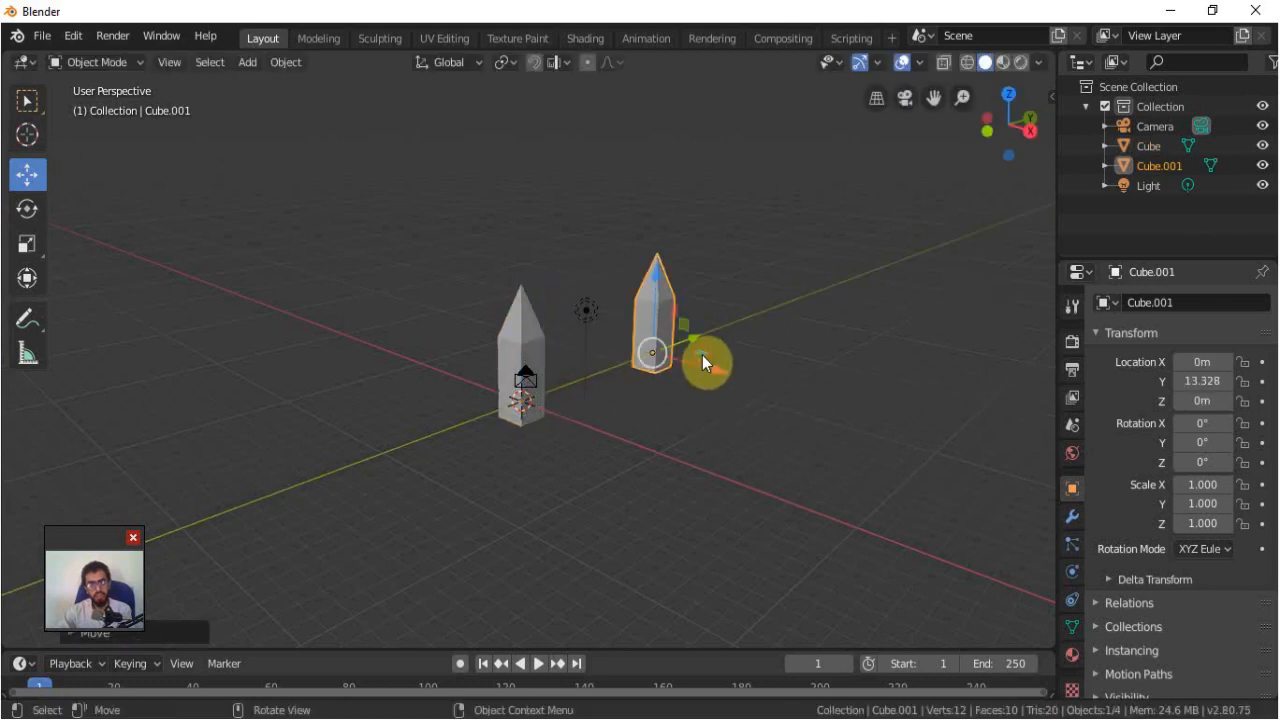
Try moving the tip vertices of the original cube in Edit Mode, and cancel the move
click(519, 322)
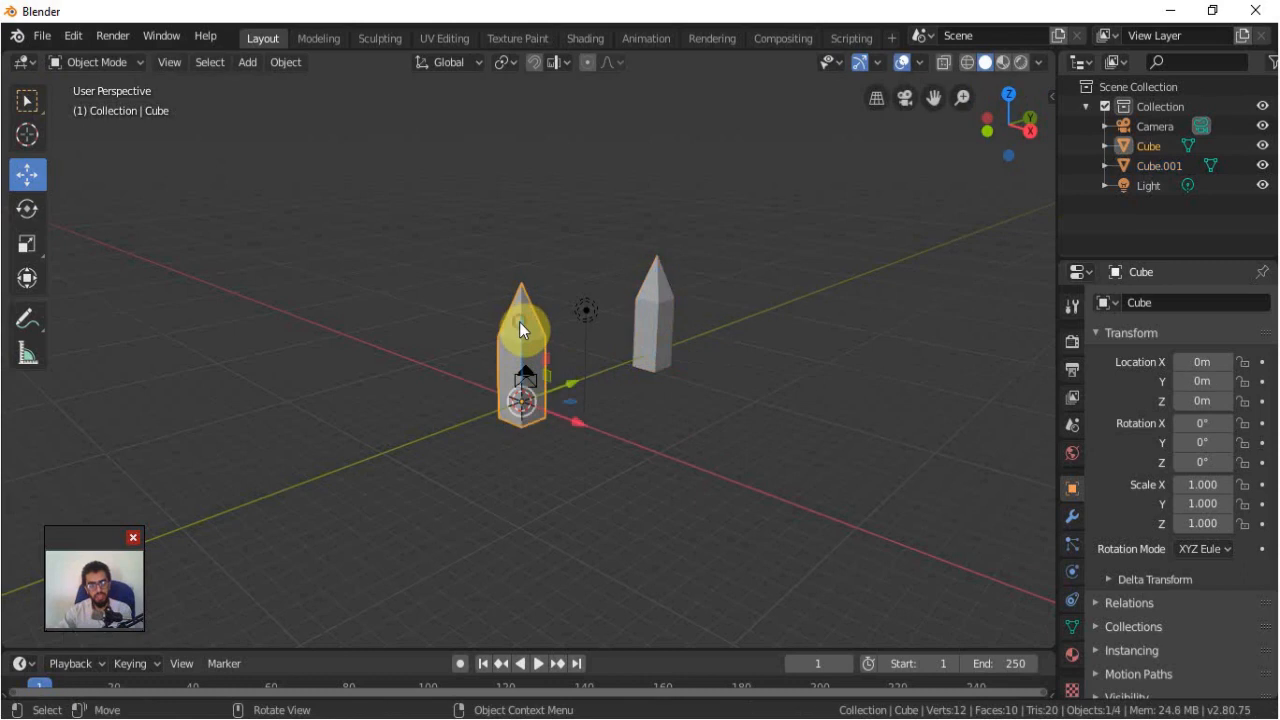
key(Tab)
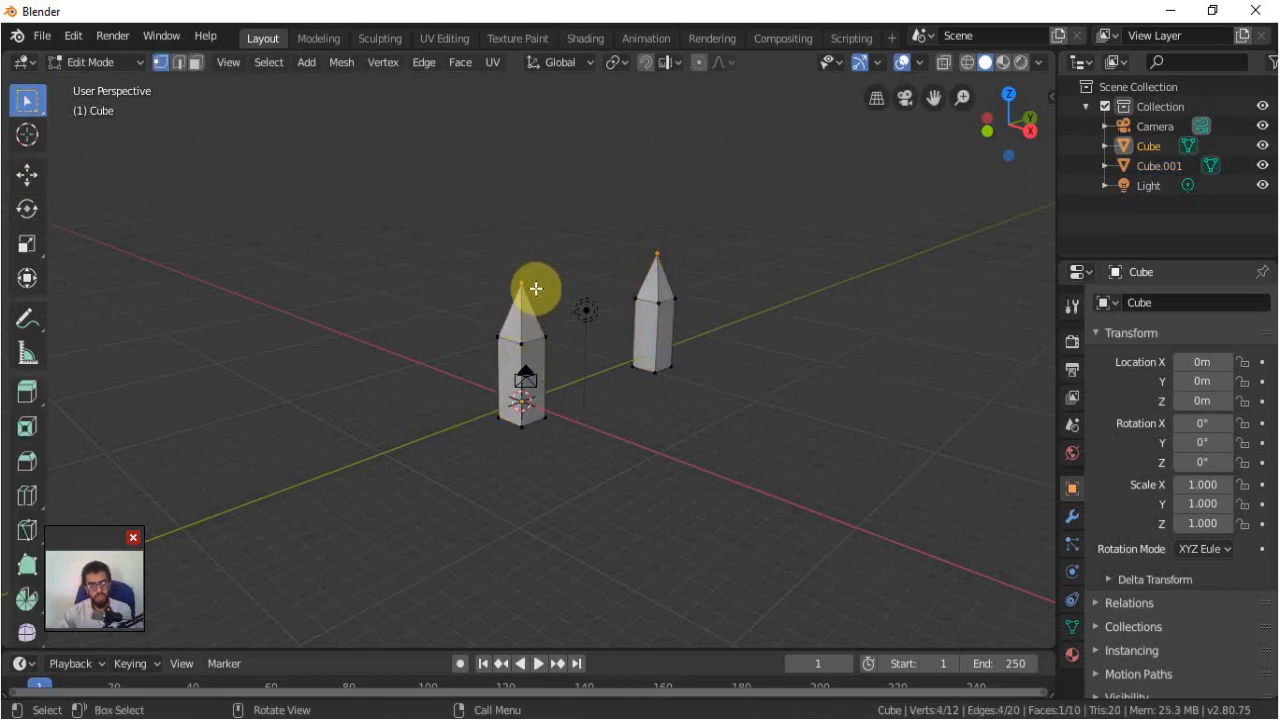
key(g)
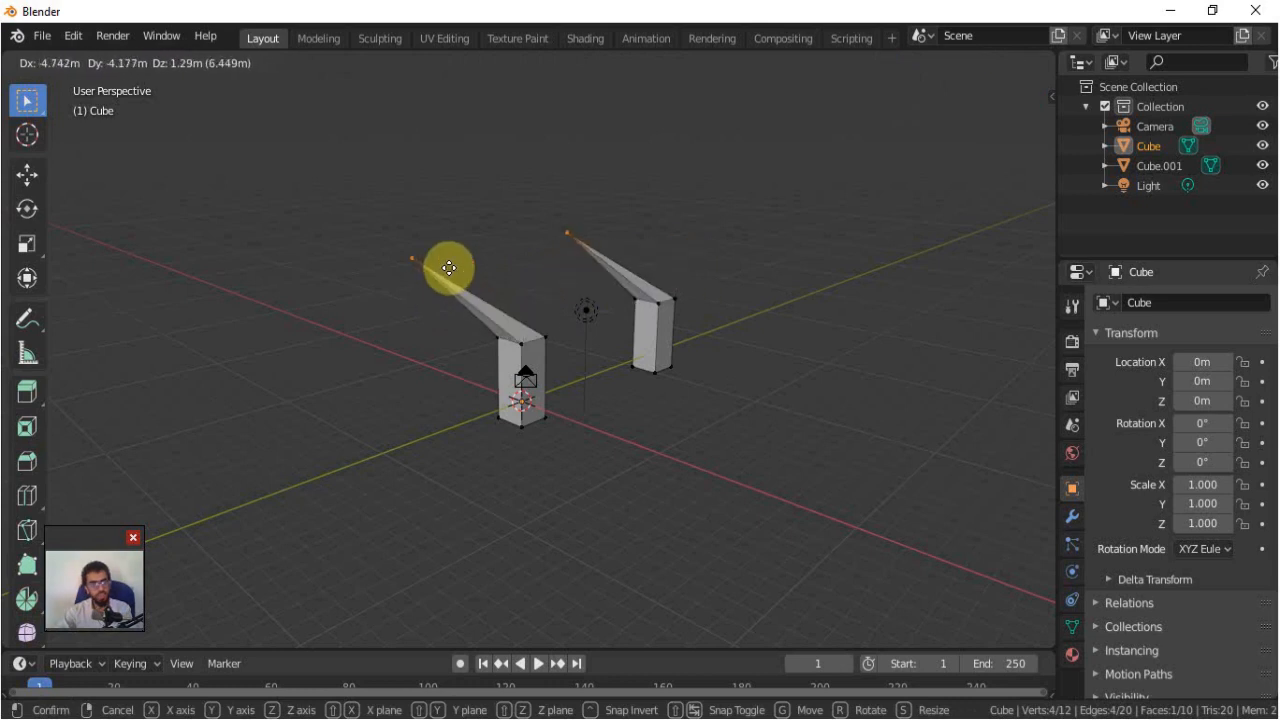
right_click(503, 268)
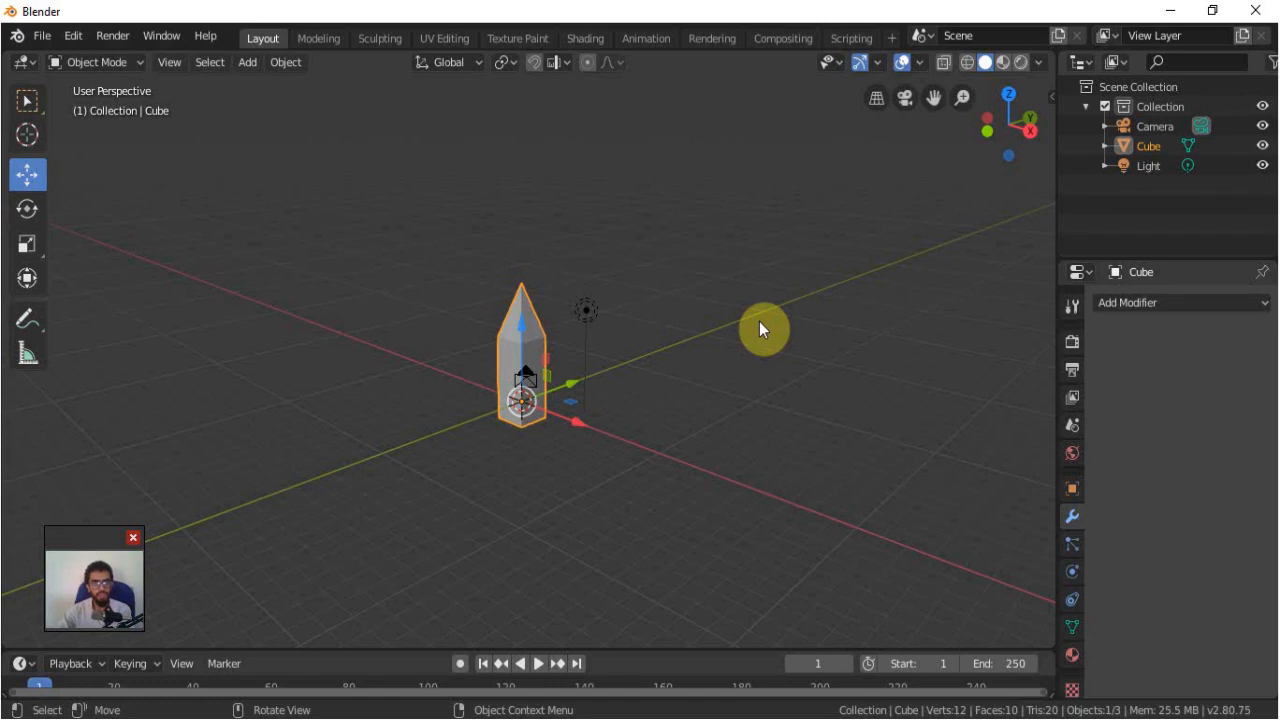
Try an Array modifier on the cube with a count of 10 and a relative X offset of 1.500, and remove the modifier
click(1150, 303)
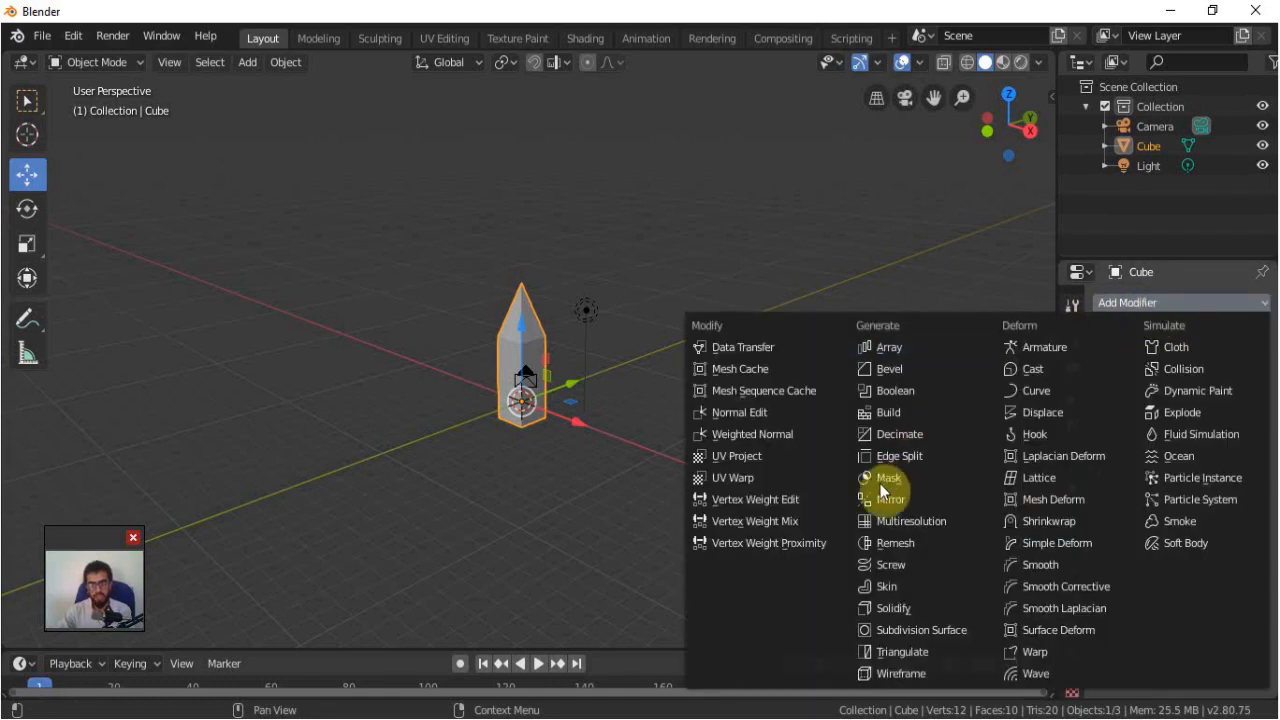
click(887, 347)
click(1153, 409)
text(10)
key(Return)
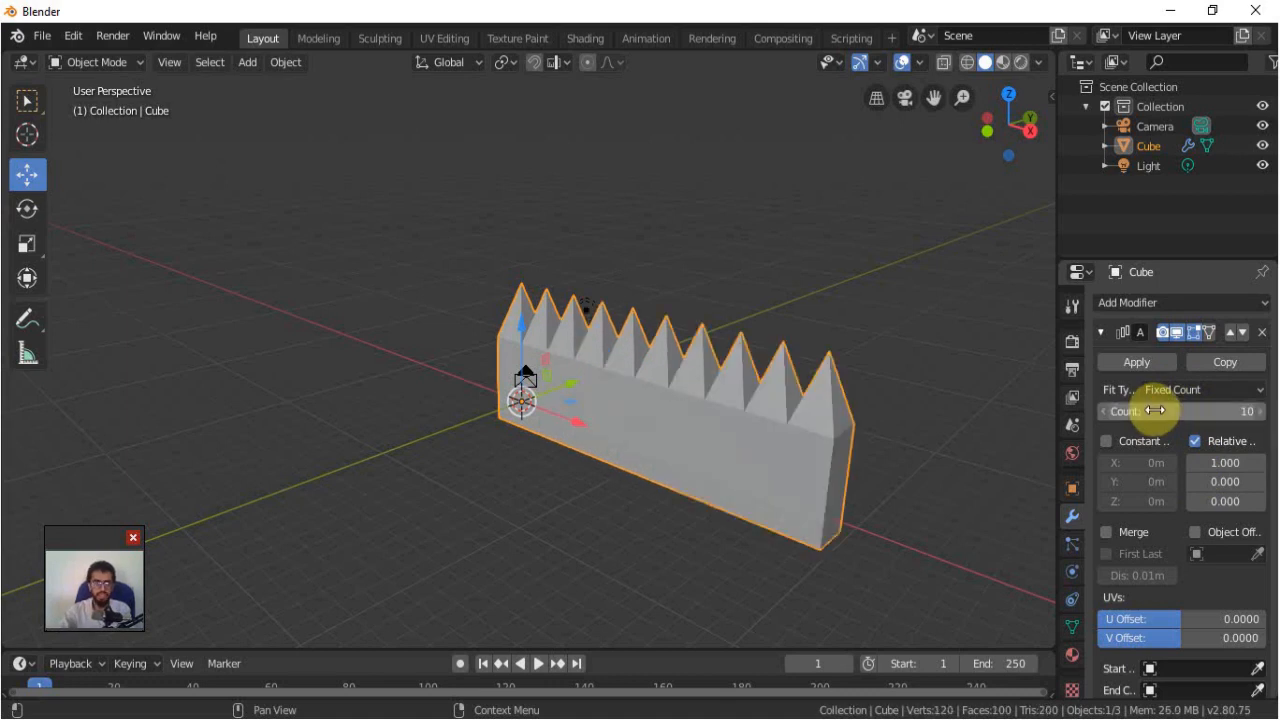
drag(1224, 462, 1254, 462)
scroll(1020, 455, down, 3)
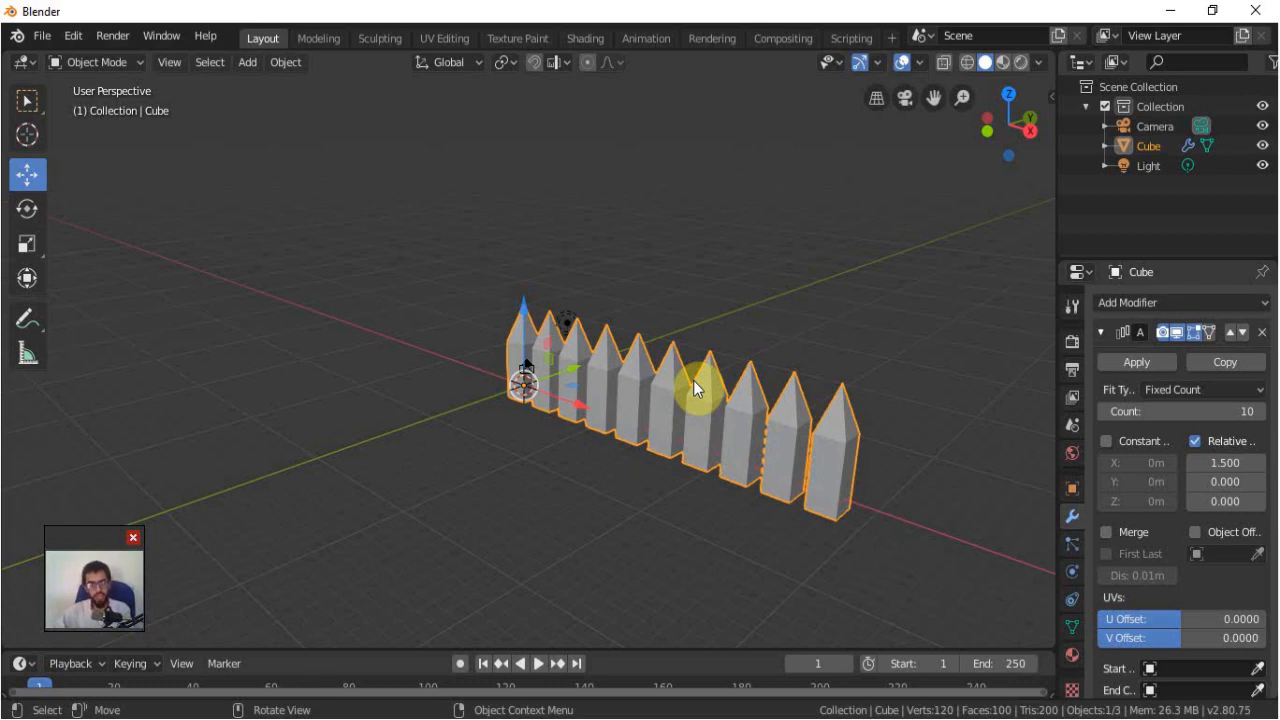
click(1263, 333)
Add a plane mesh at the origin and scale it up into a large ground surface around the cube
key(shift+a)
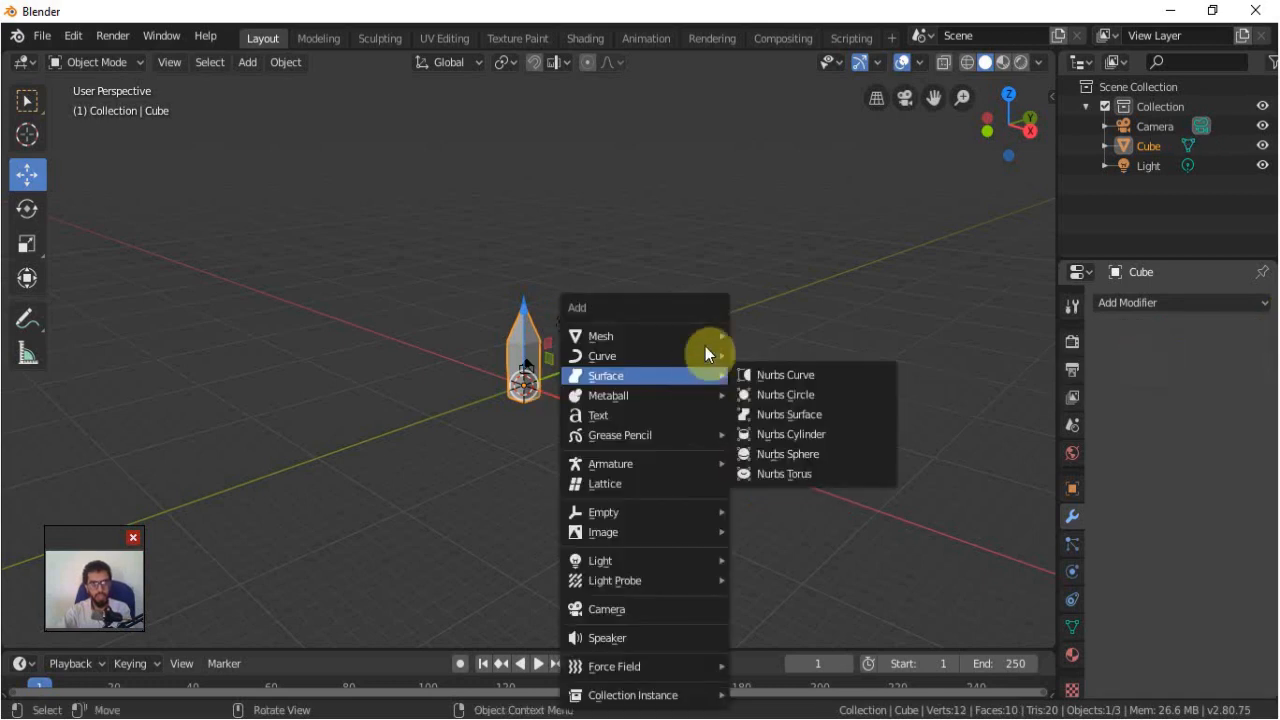
mouse_move(712, 335)
click(813, 343)
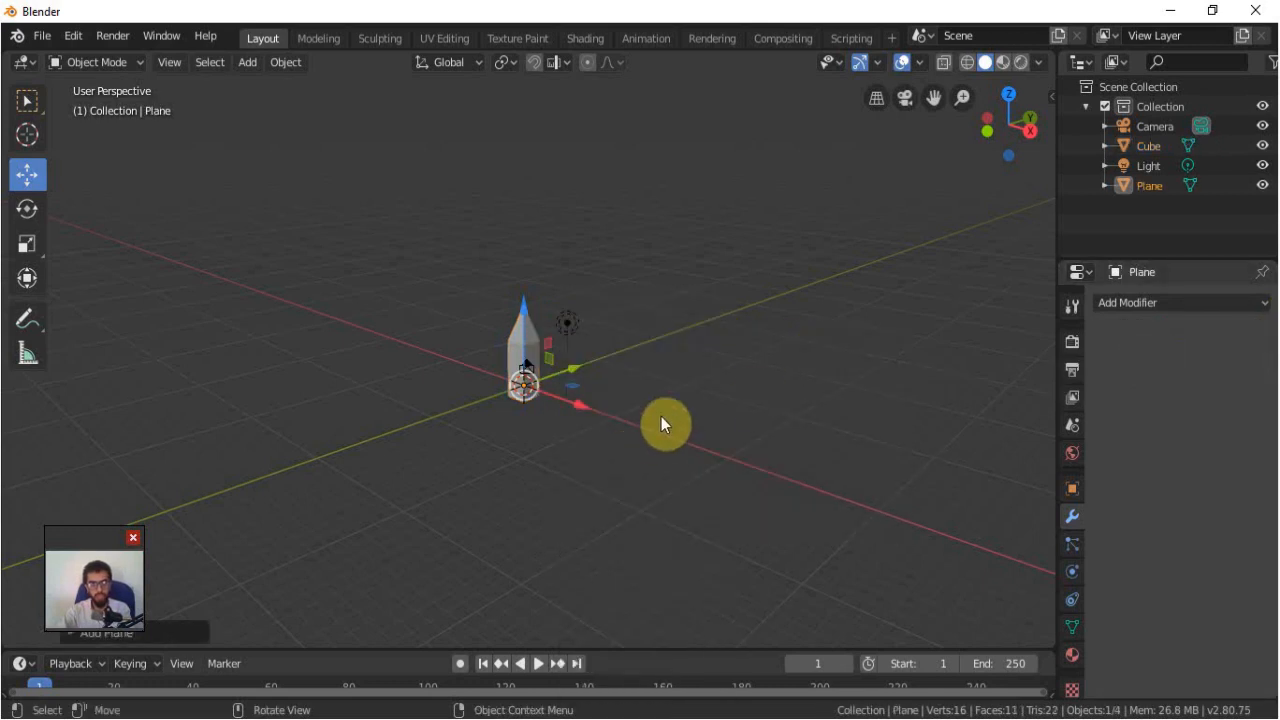
key(s)
click(200, 528)
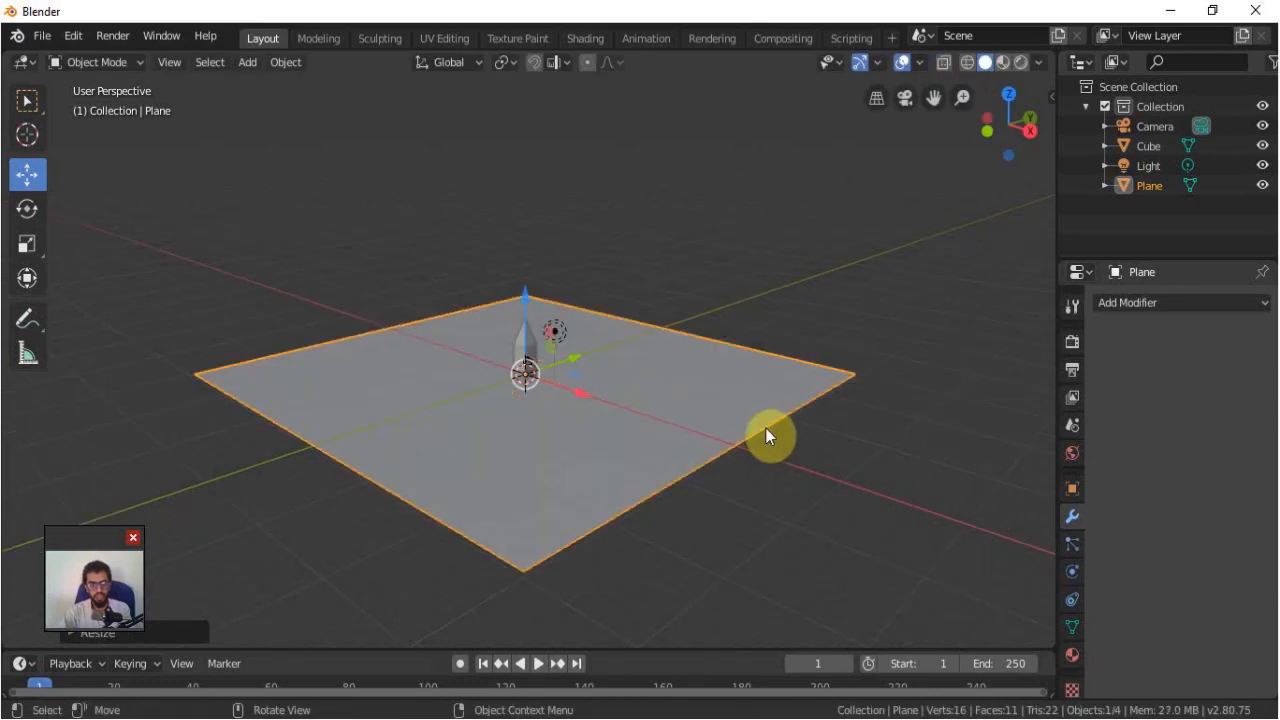
Subdivide the entire plane five times in Edit Mode and return to Object Mode
key(Tab)
right_click(685, 414)
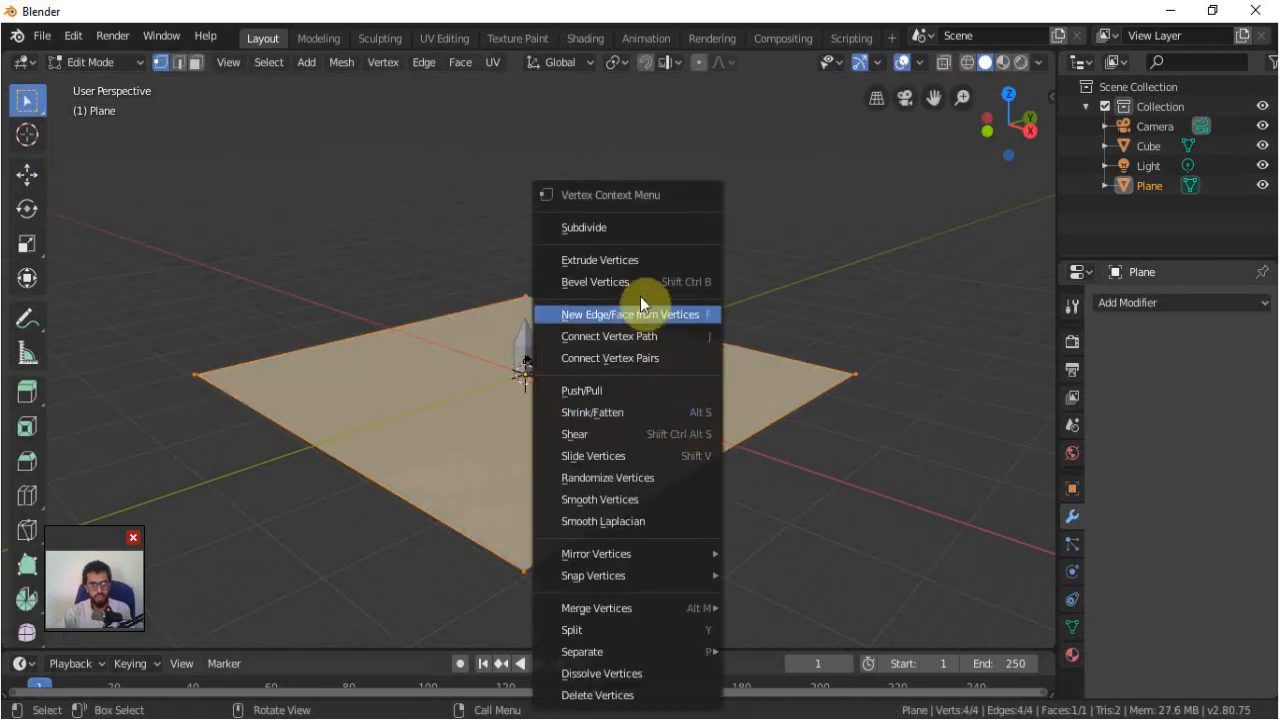
click(617, 225)
right_click(568, 224)
click(568, 228)
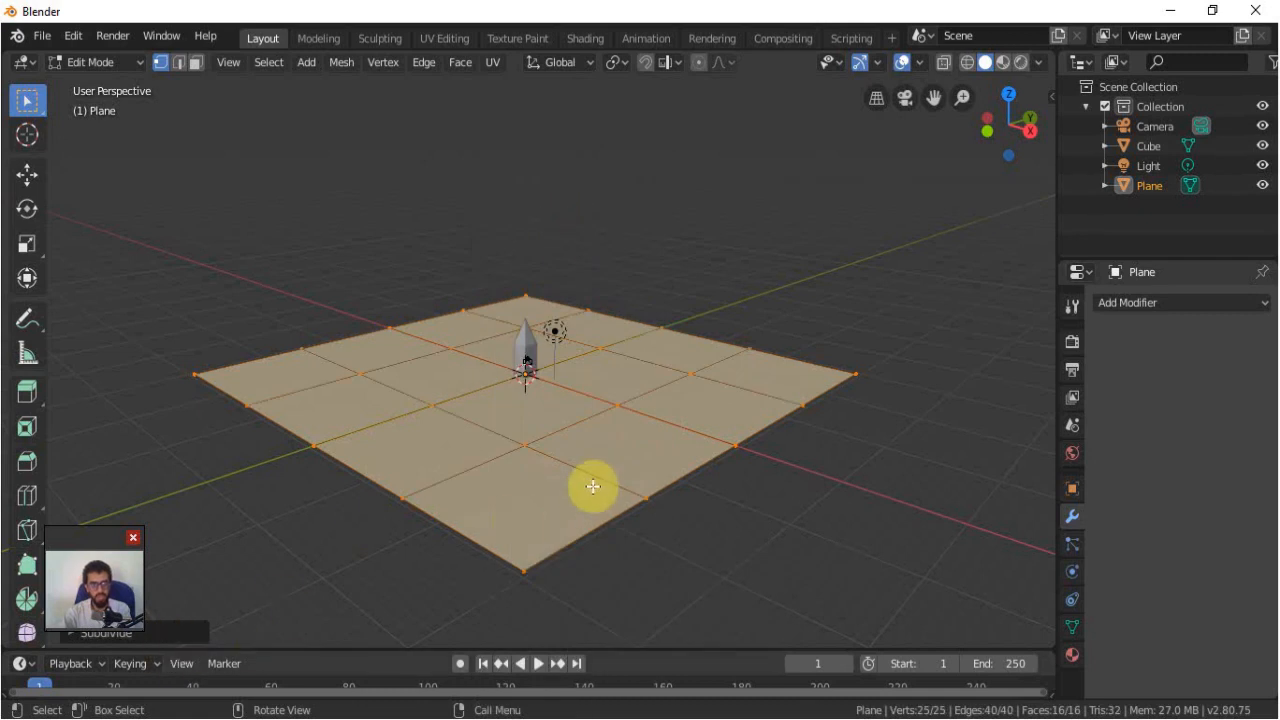
right_click(563, 386)
click(524, 226)
right_click(576, 394)
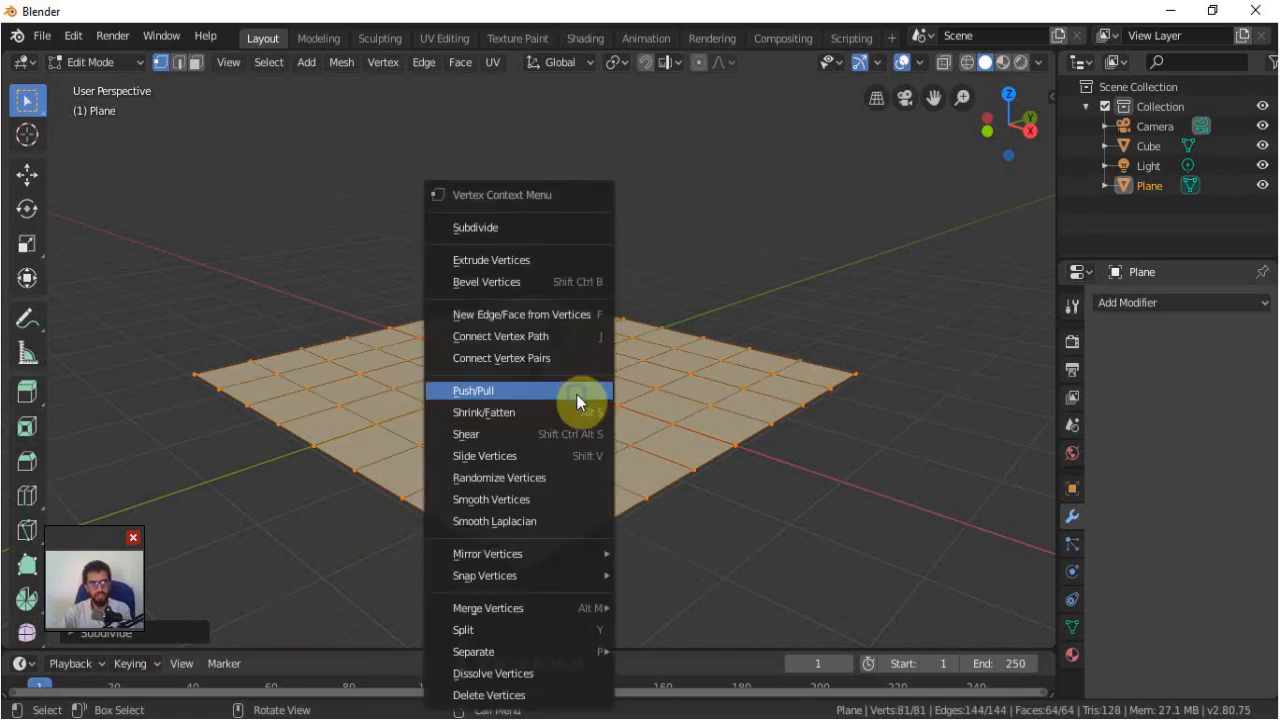
key(Tab)
Add a particle system to the plane and set its type to Hair
click(1070, 532)
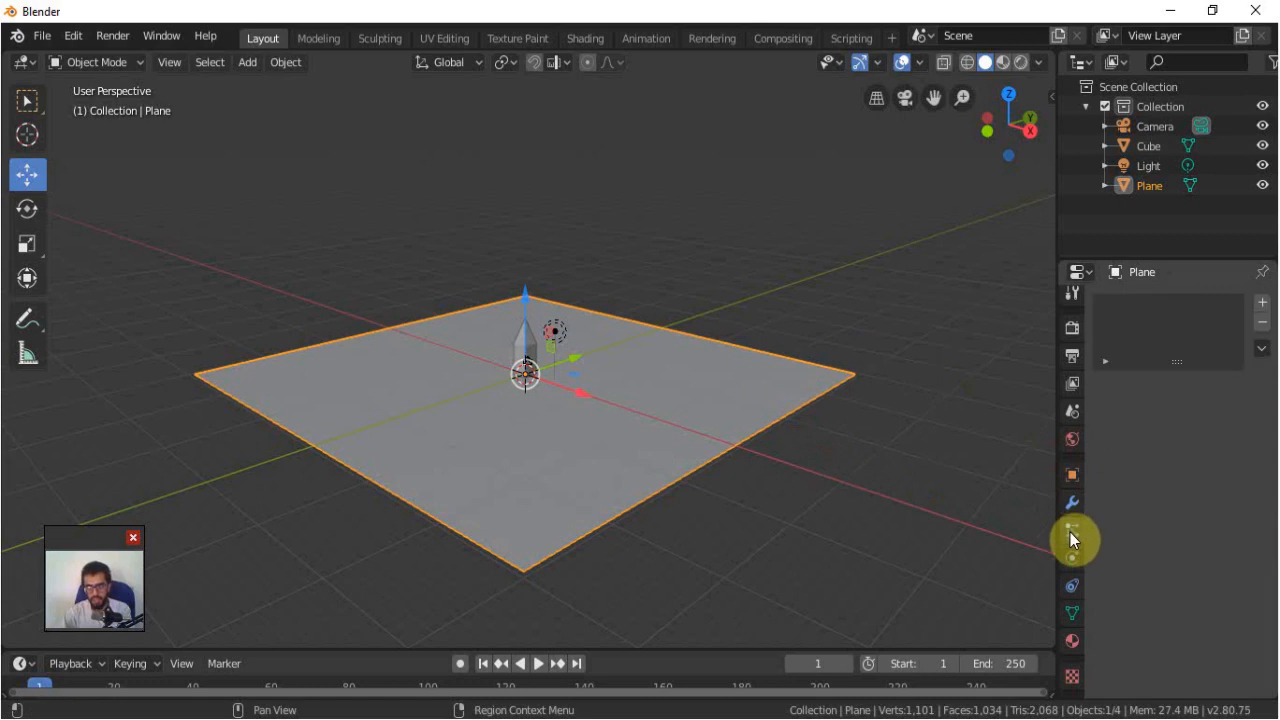
click(1262, 302)
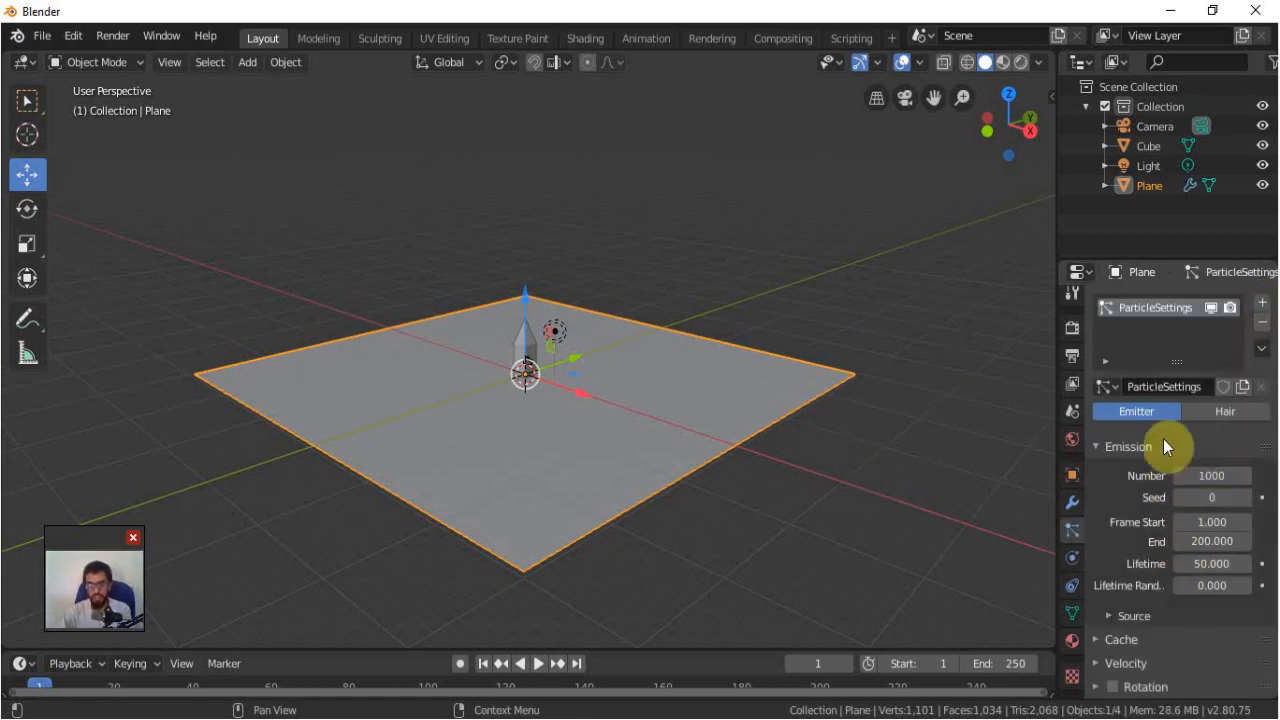
click(1231, 411)
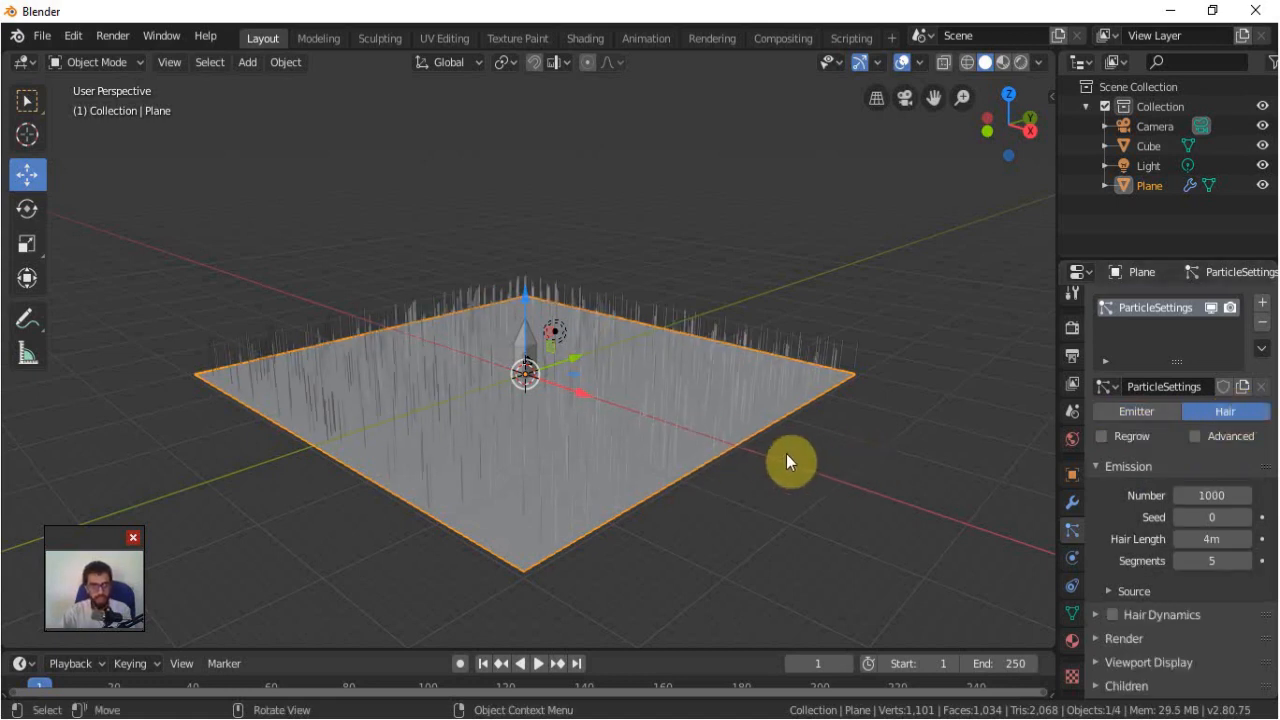
middle_drag(830, 452, 750, 474)
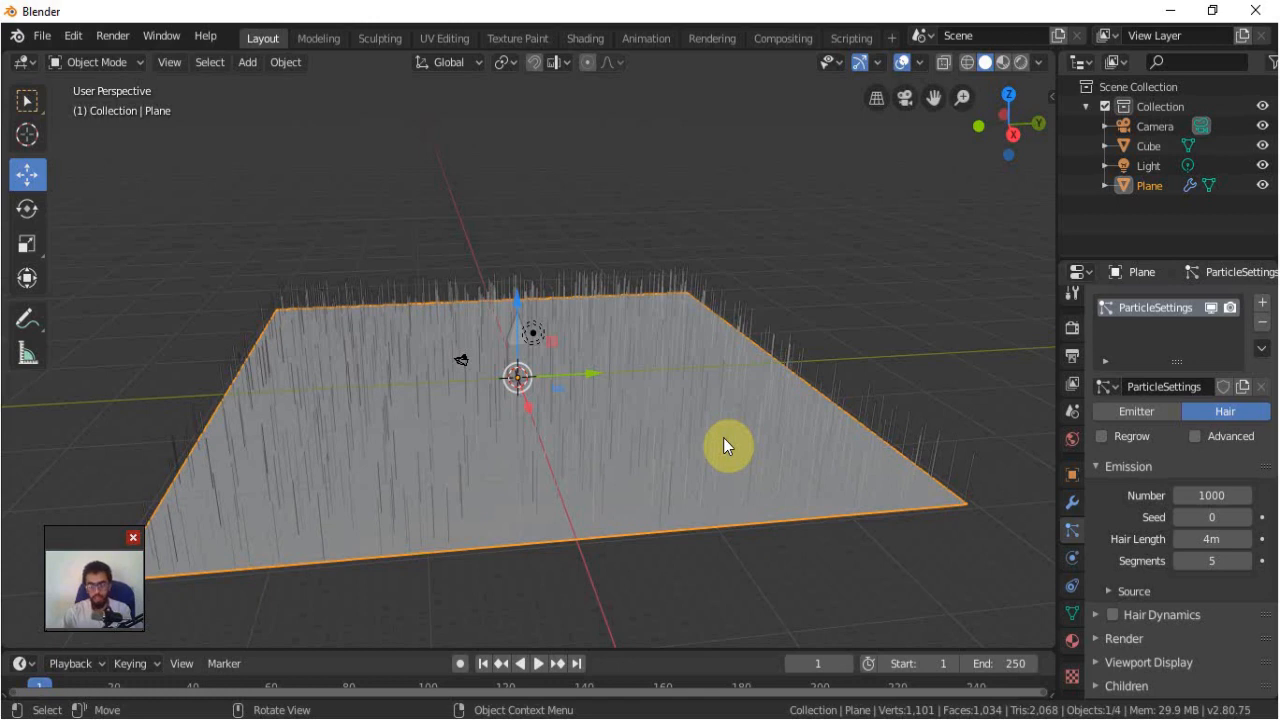
Render the hair particles as Object with Cube as the instance object and Object Rotation enabled
scroll(1140, 560, down, 1)
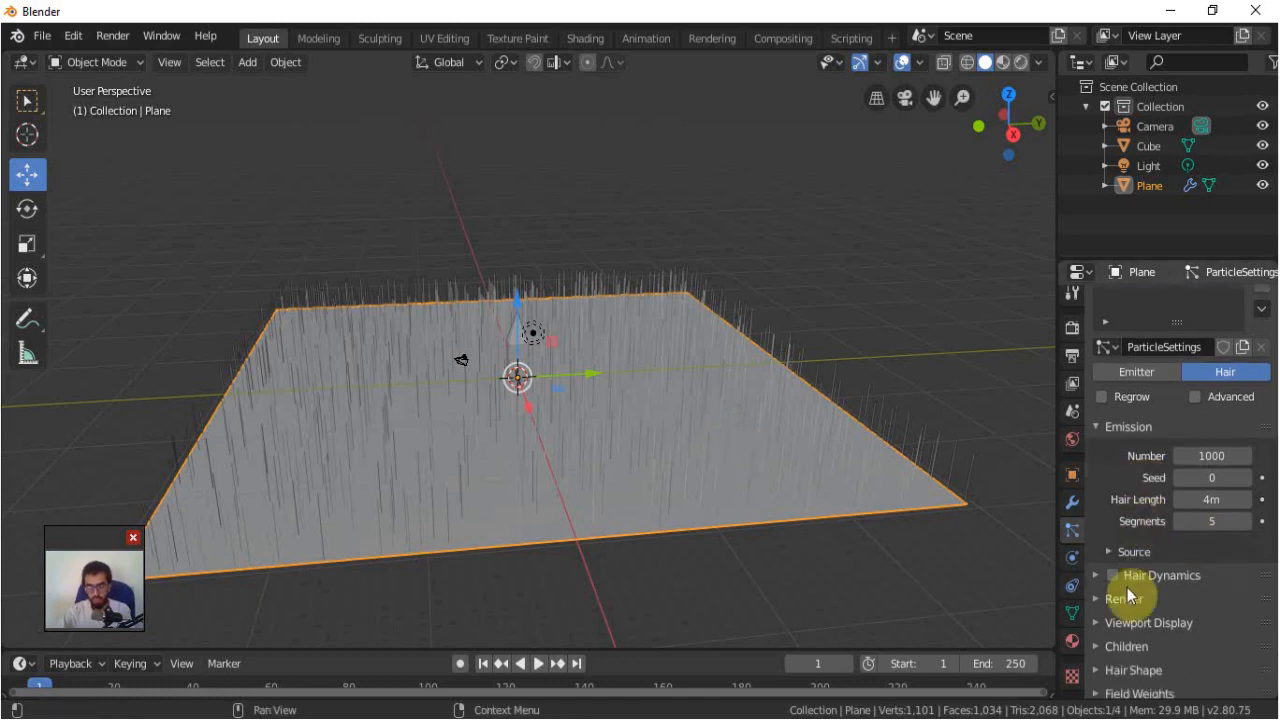
click(1101, 600)
scroll(1190, 590, down, 3)
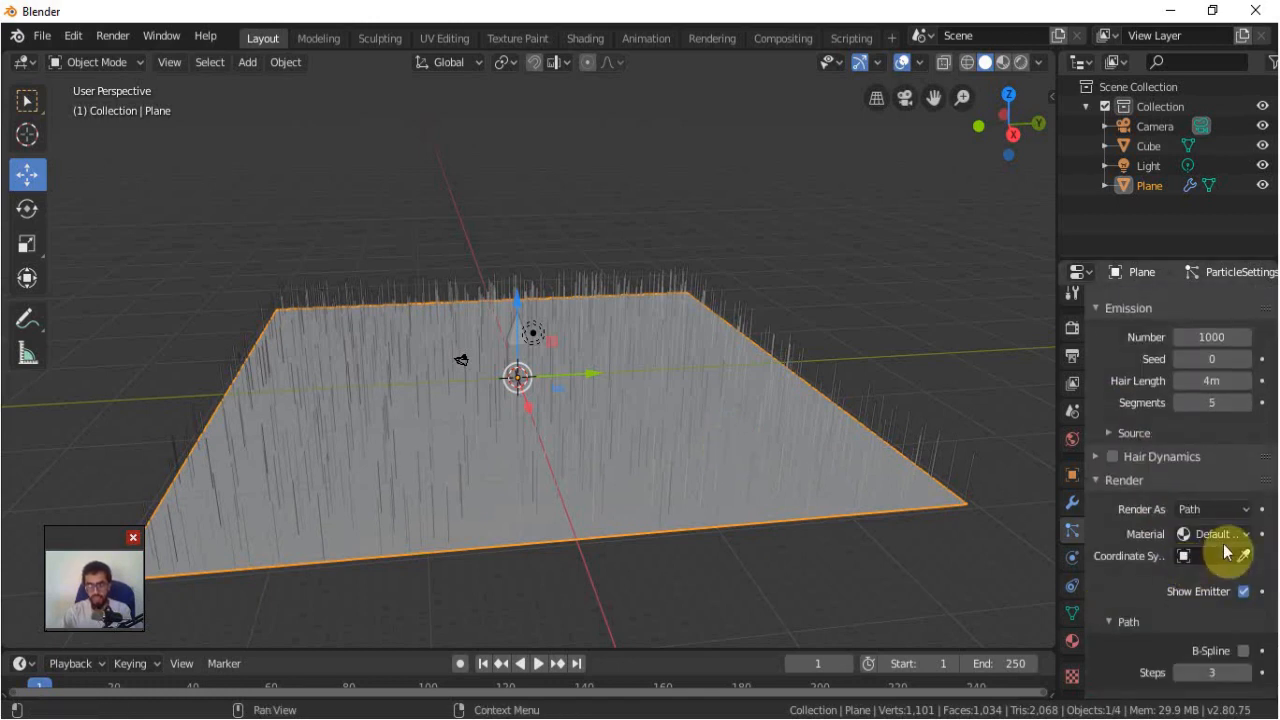
click(1232, 509)
click(1186, 575)
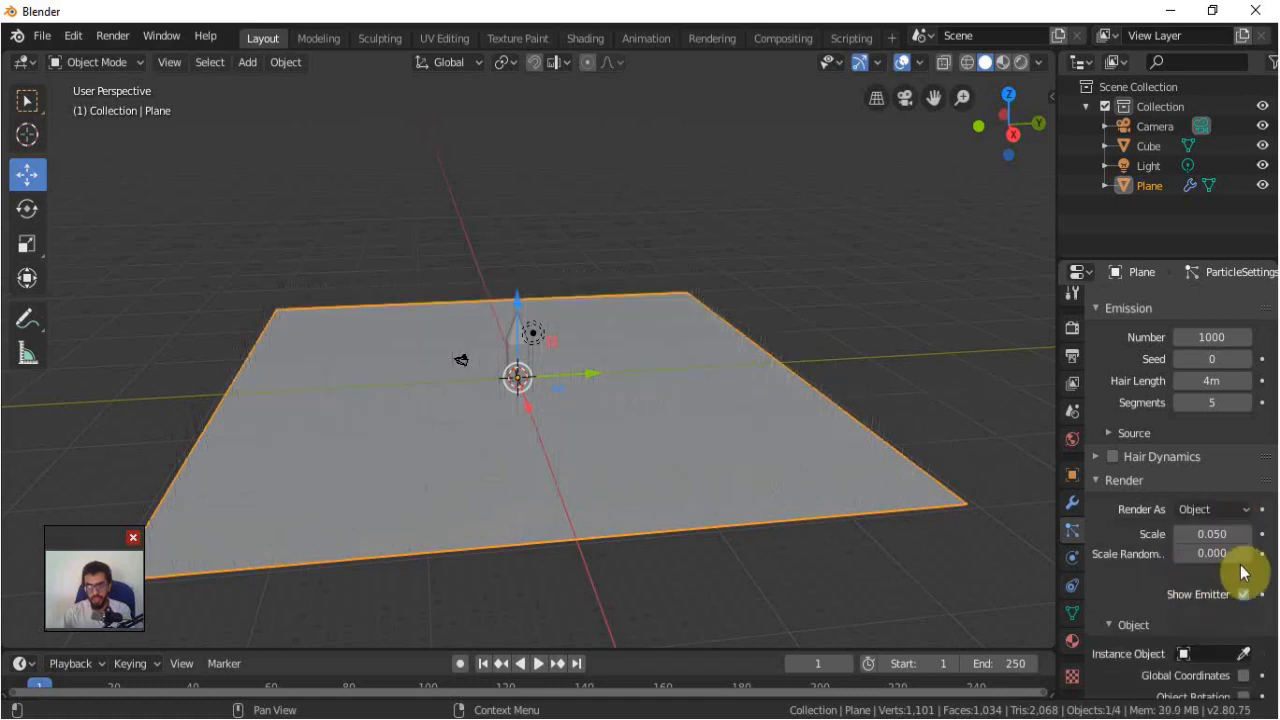
scroll(1195, 588, down, 1)
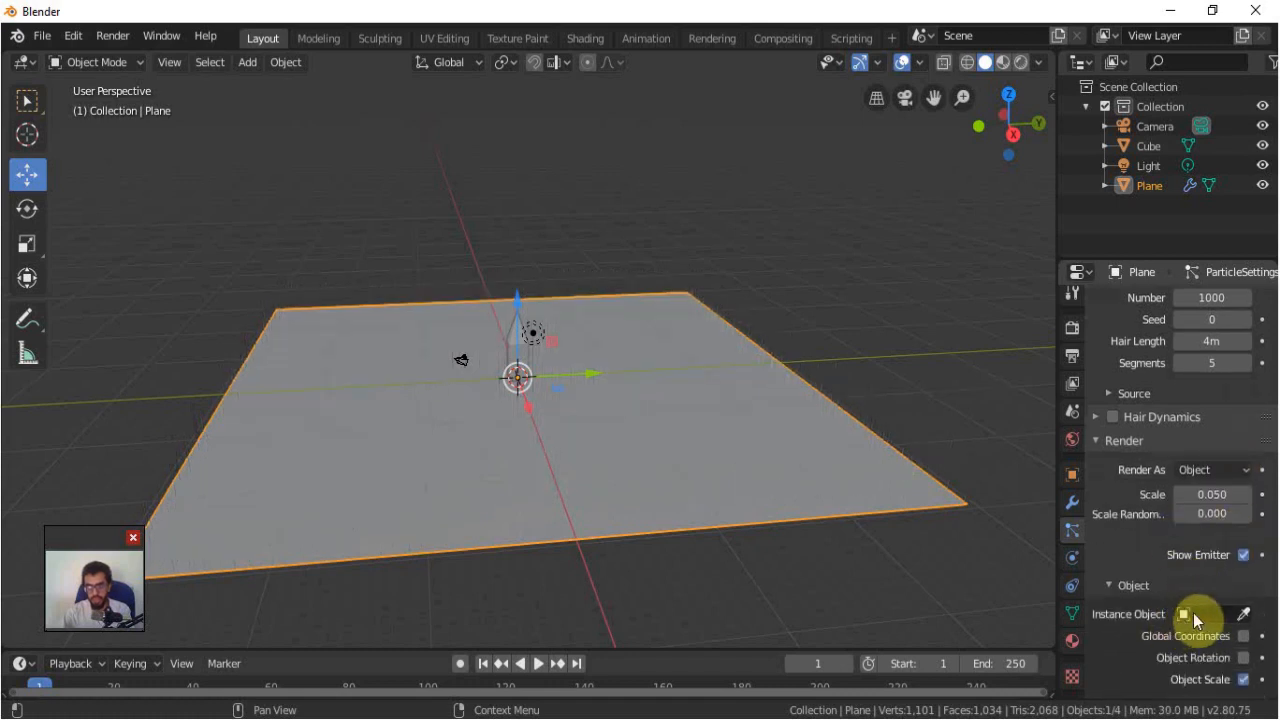
click(1198, 614)
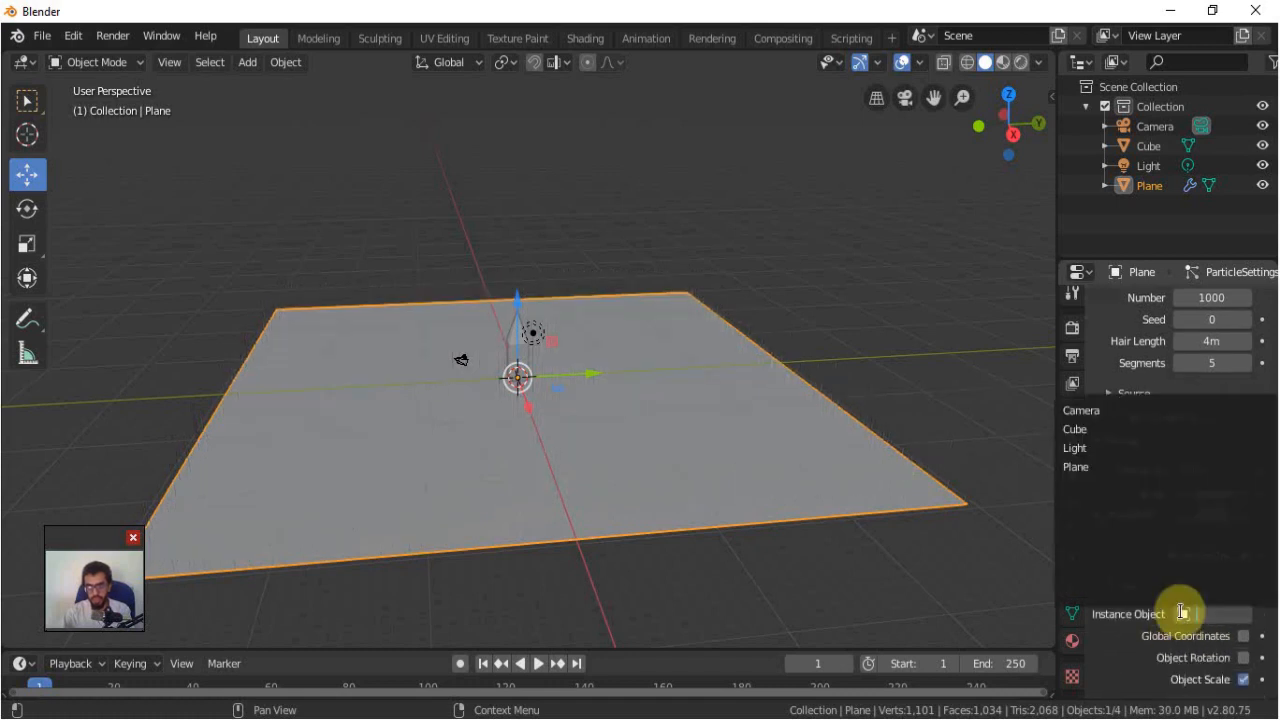
click(1100, 430)
middle_drag(1000, 450, 752, 356)
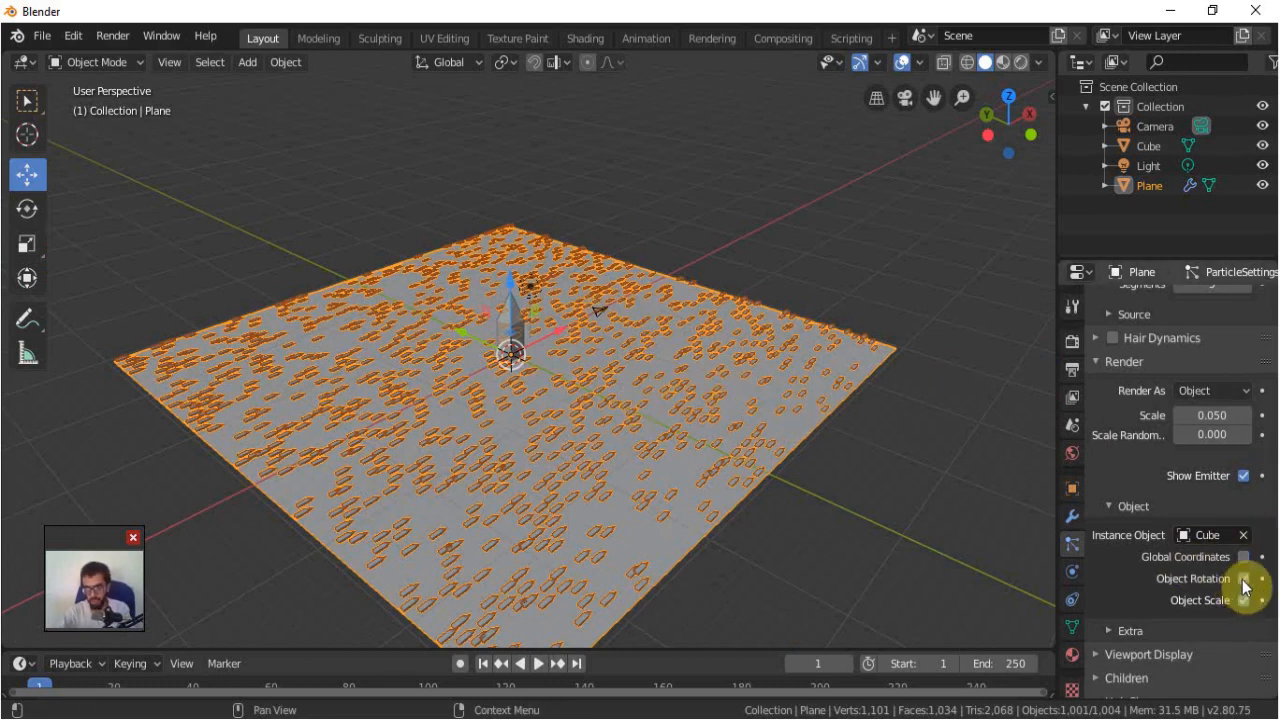
Rotate the original cube by 90 degrees in the front view so its particle instances stand upright on the plane
key(KP_1)
scroll(528, 260, up, 3)
click(525, 258)
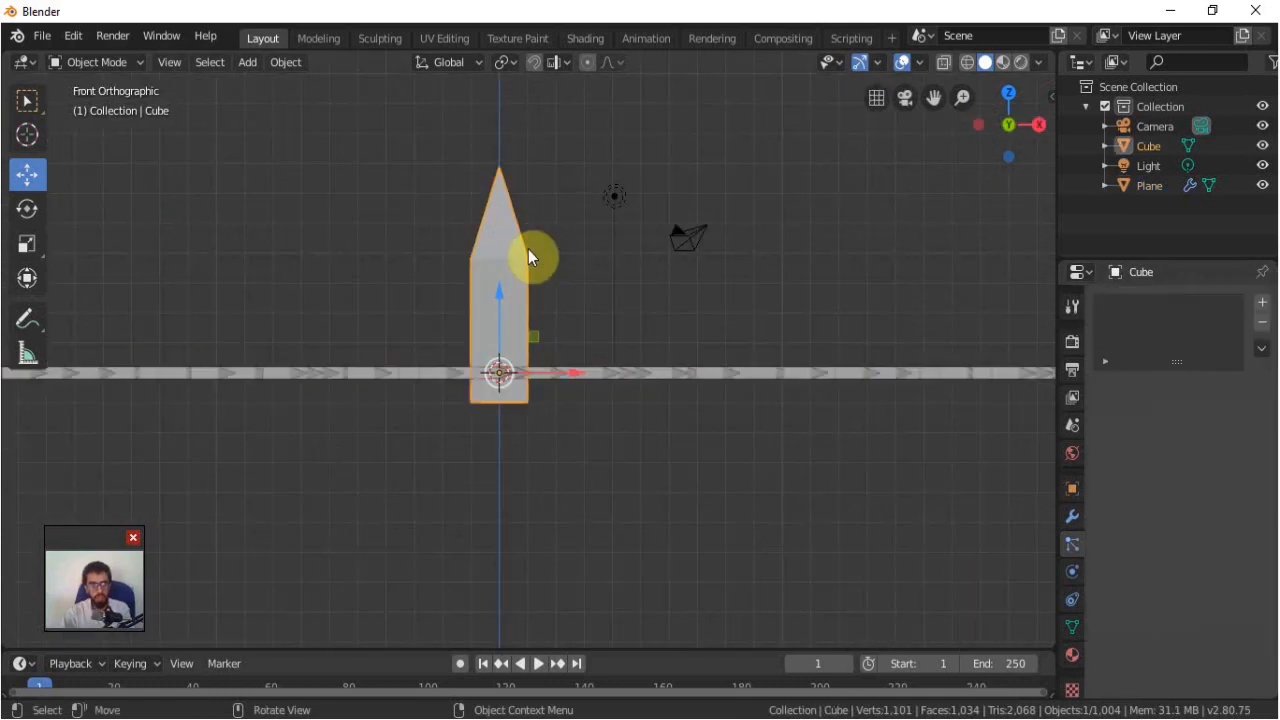
text(r)
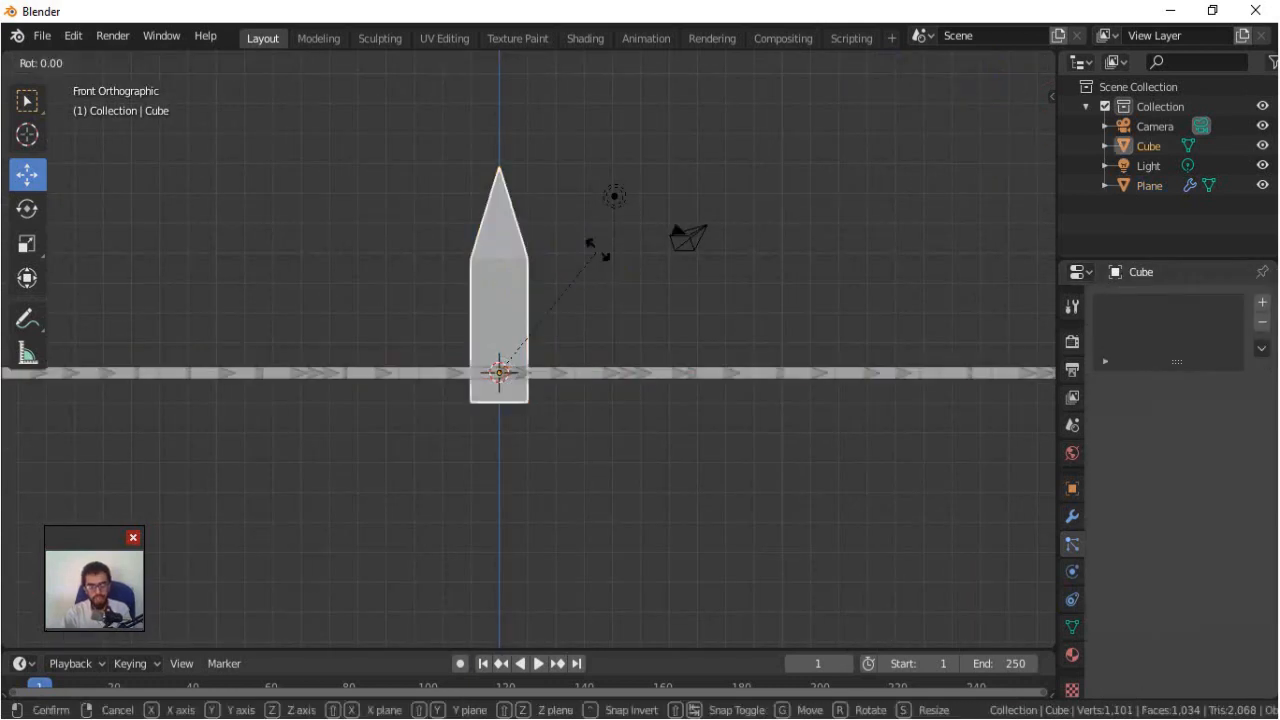
text(90)
key(Return)
middle_drag(598, 249, 680, 362)
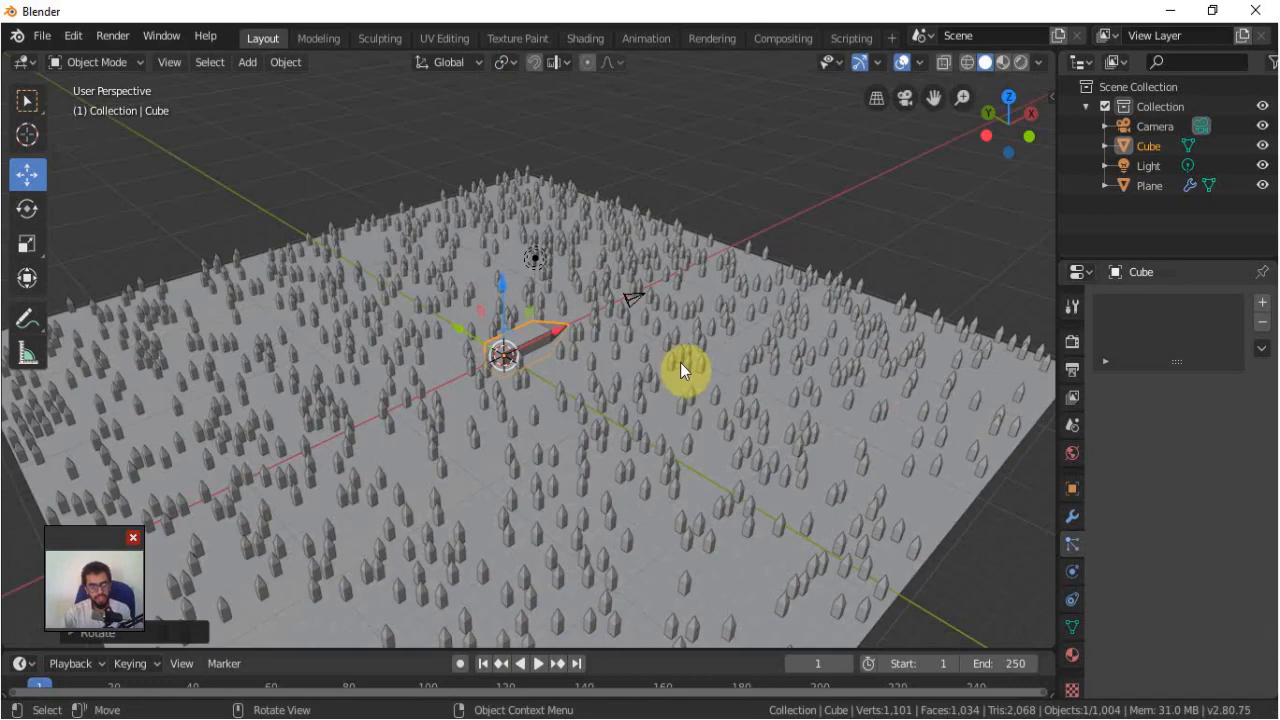
Select the ground plane and set its hair particles' render scale to 0.150 and scale randomness to 1.000
click(969, 495)
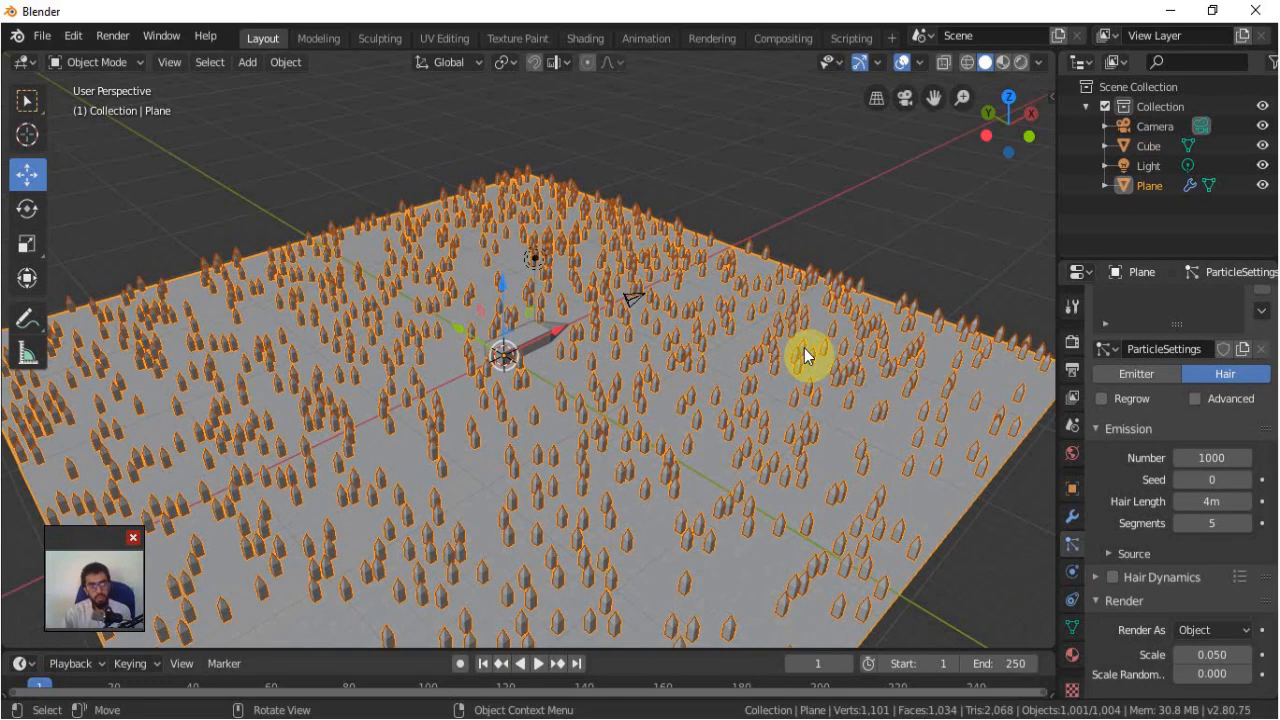
drag(1214, 457, 1184, 508)
click(1192, 494)
text(10)
key(Return)
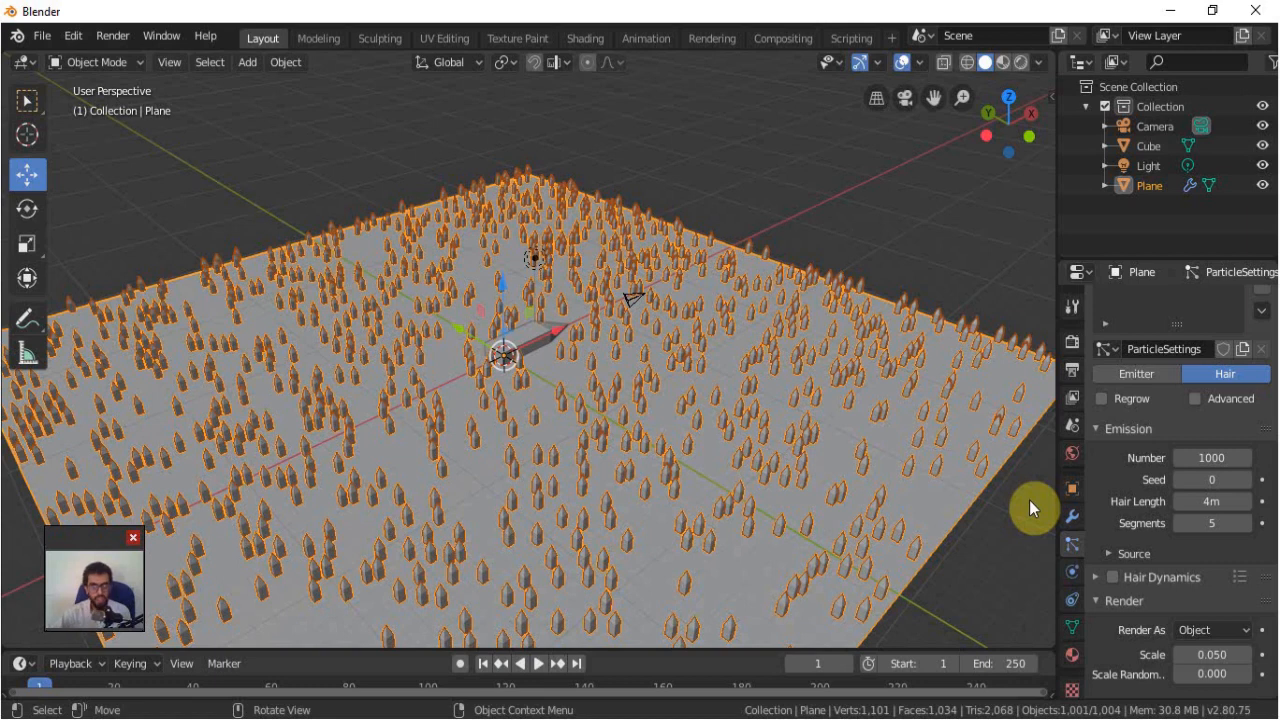
drag(1190, 674, 1218, 653)
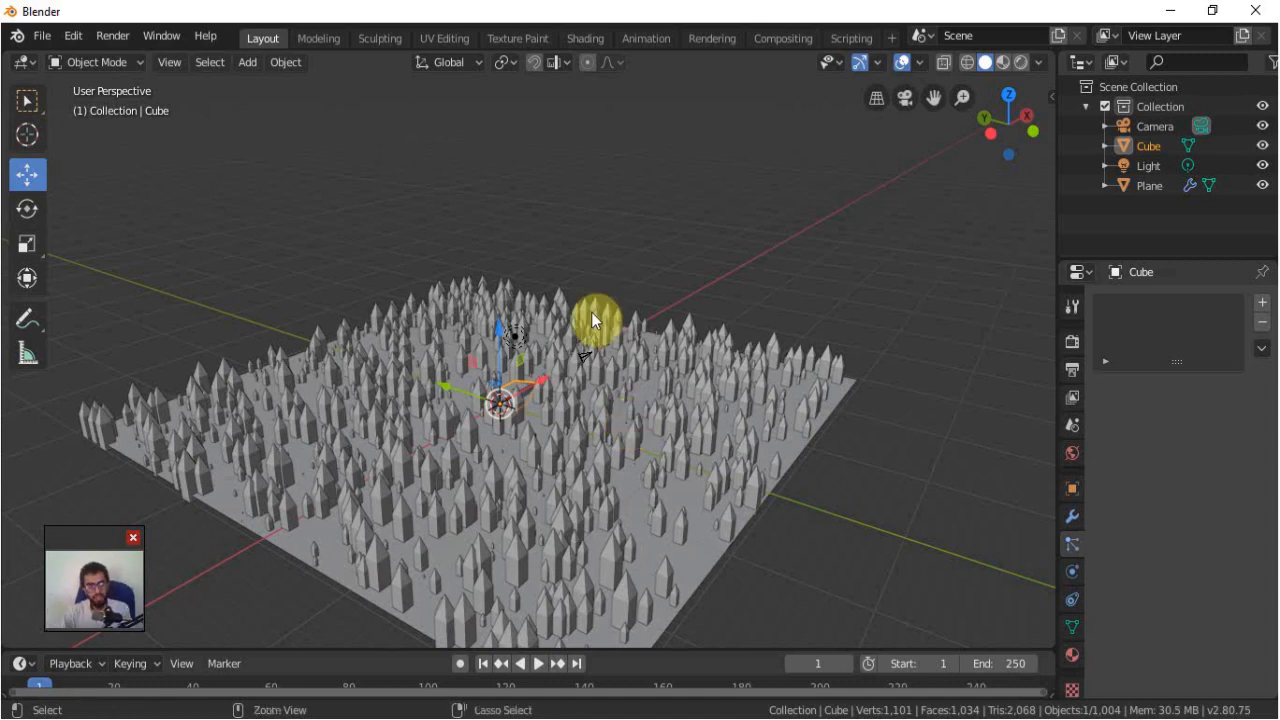
Add a new plane, raise it high above the particle-covered ground, and scale it up about ten times
key(shift+a)
mouse_move(590, 311)
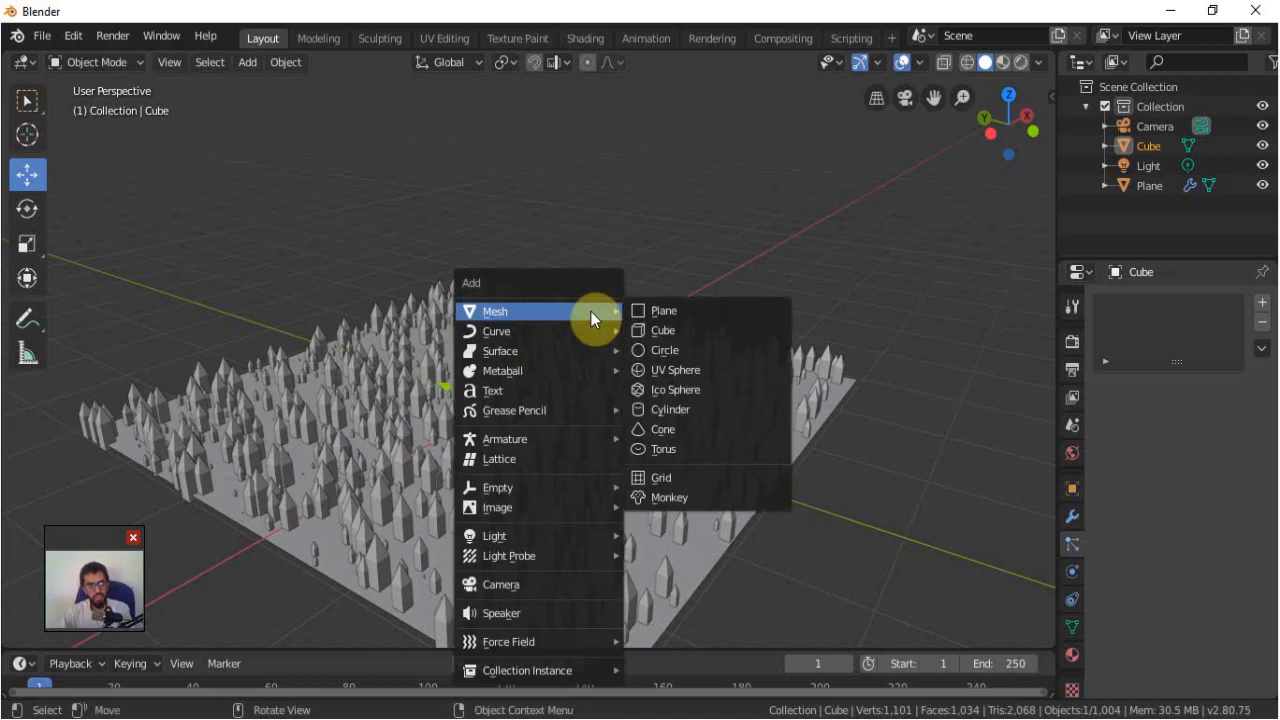
click(651, 311)
drag(497, 330, 497, 129)
key(s)
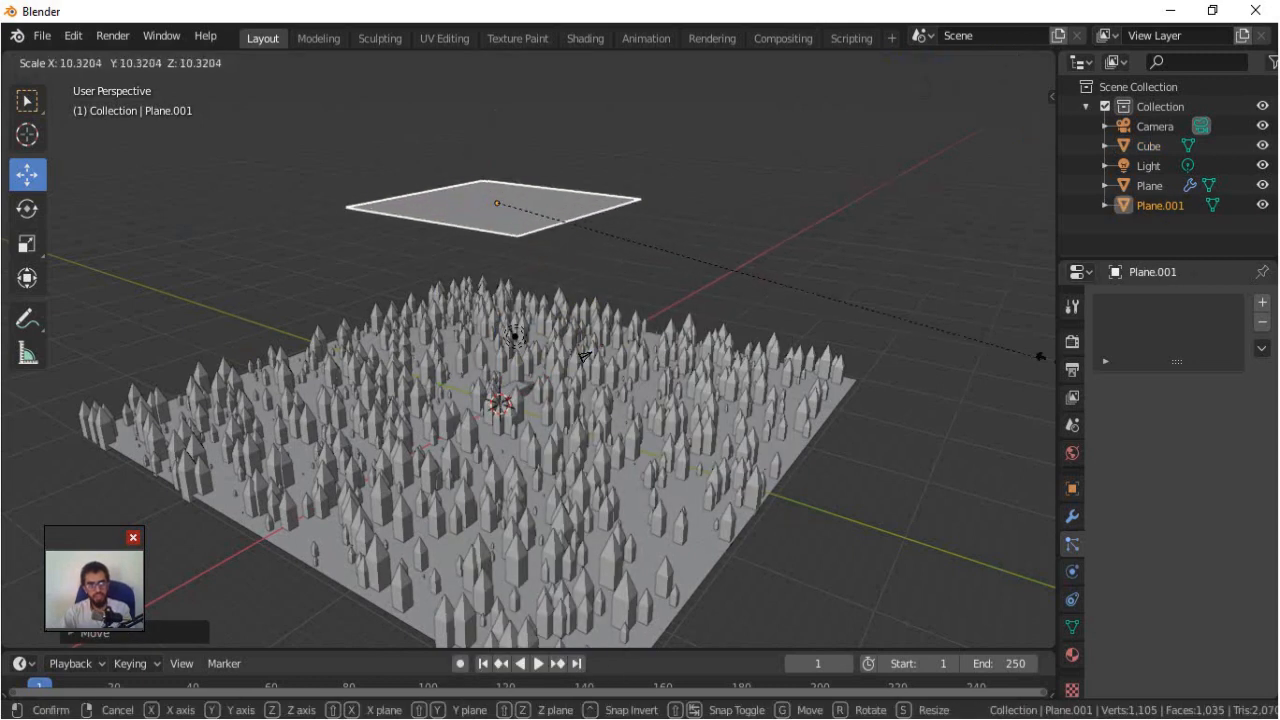
click(5, 390)
Add a UV sphere and, in the front view, move it straight up above the raised plane
key(KP_1)
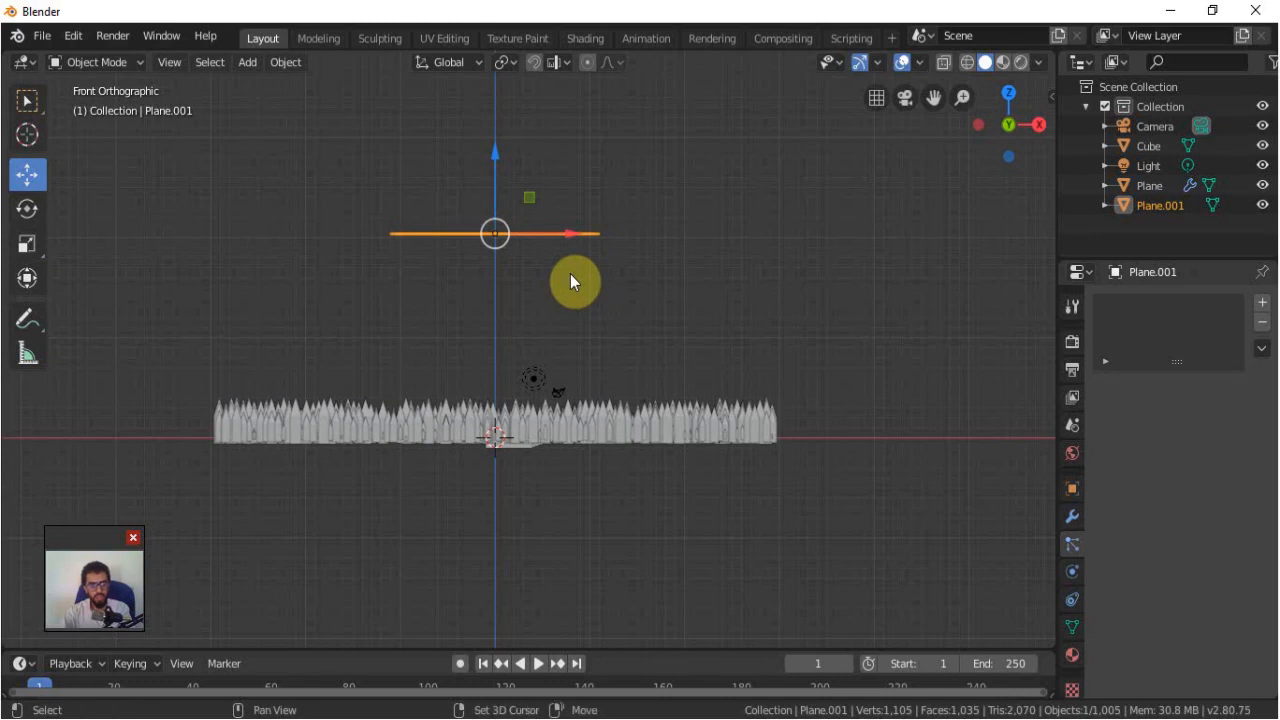
key(shift+a)
mouse_move(570, 274)
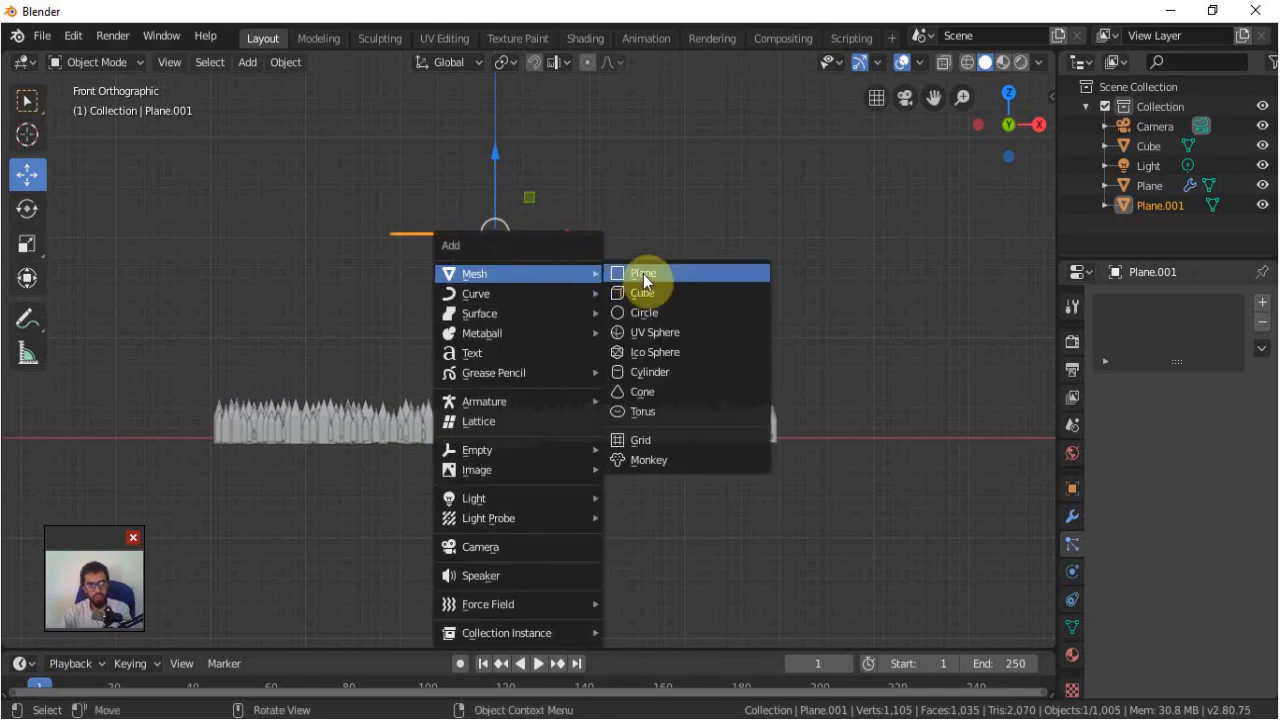
click(658, 332)
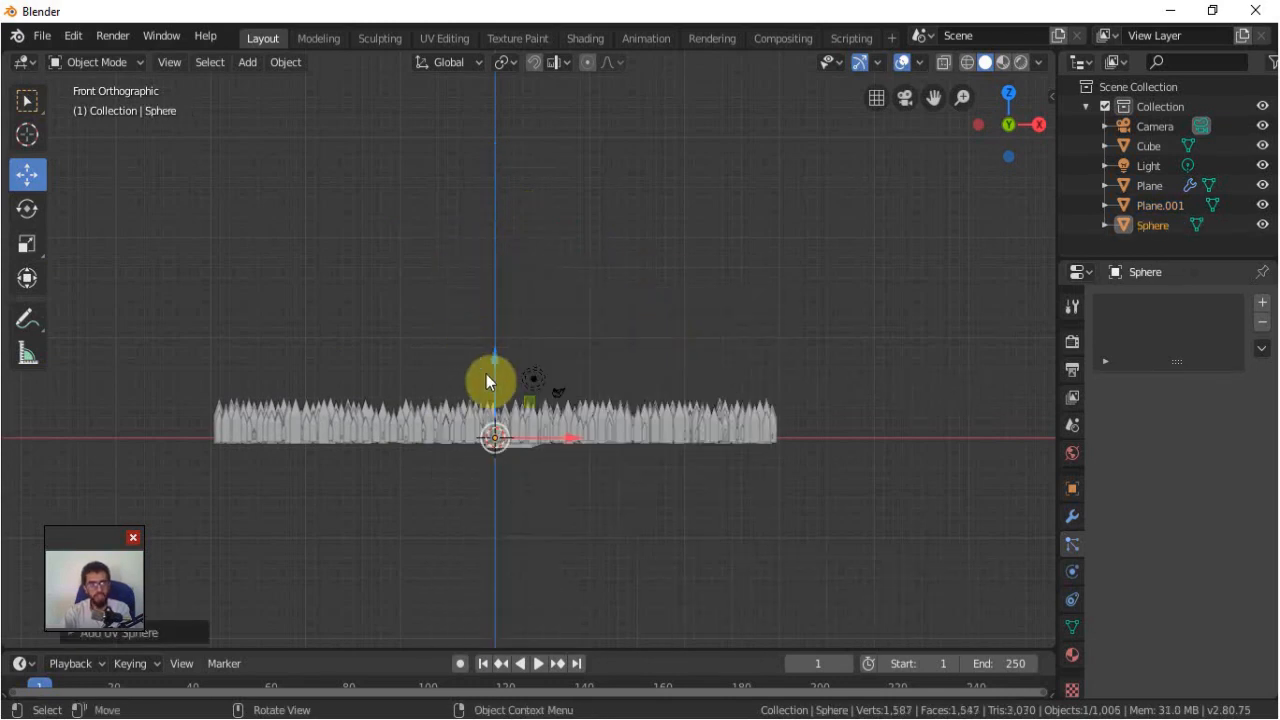
drag(502, 368, 474, 98)
Add an emitter particle system to the raised plane and render it as Object with Sphere as the instance object
middle_drag(474, 98, 652, 339)
click(652, 346)
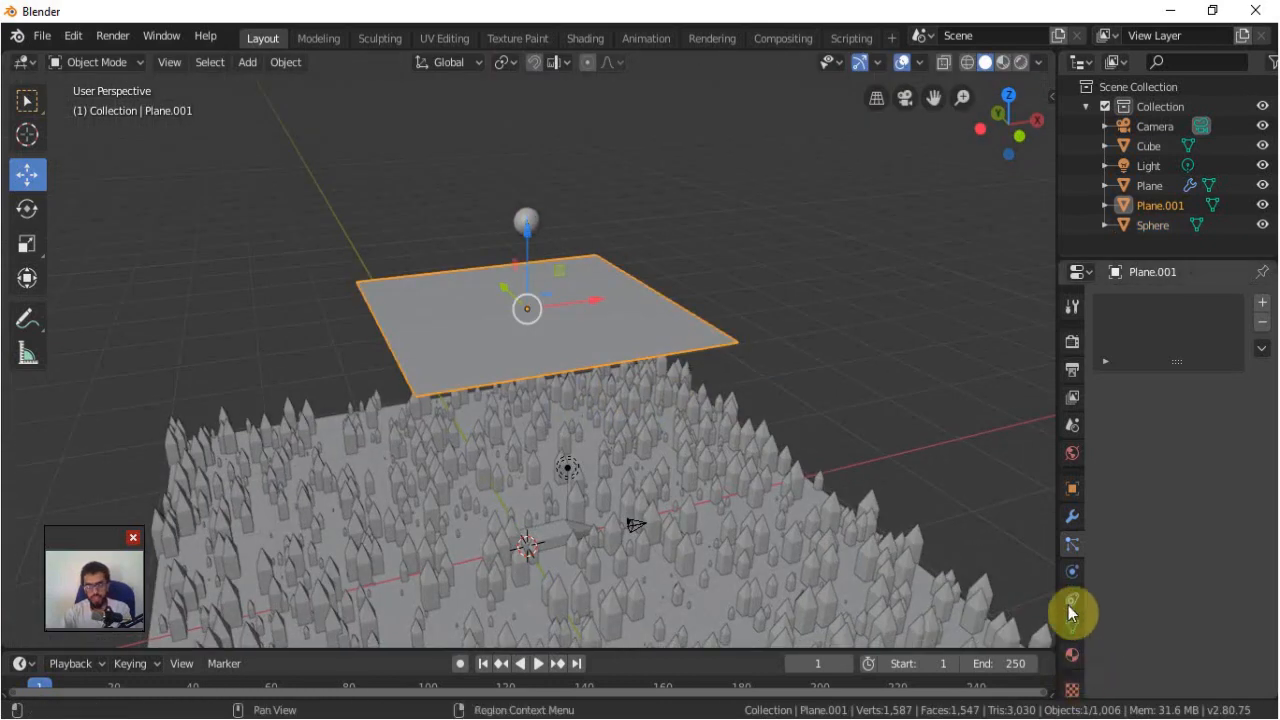
click(1262, 303)
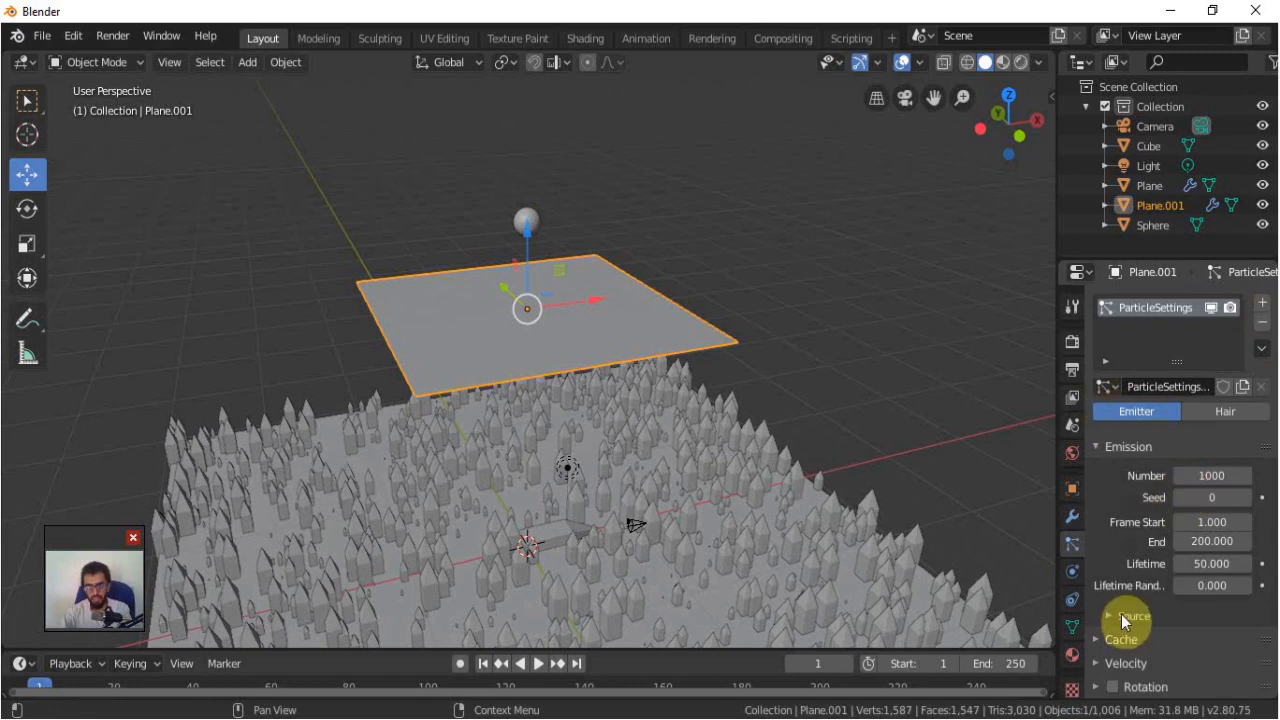
scroll(1128, 620, down, 4)
click(1150, 577)
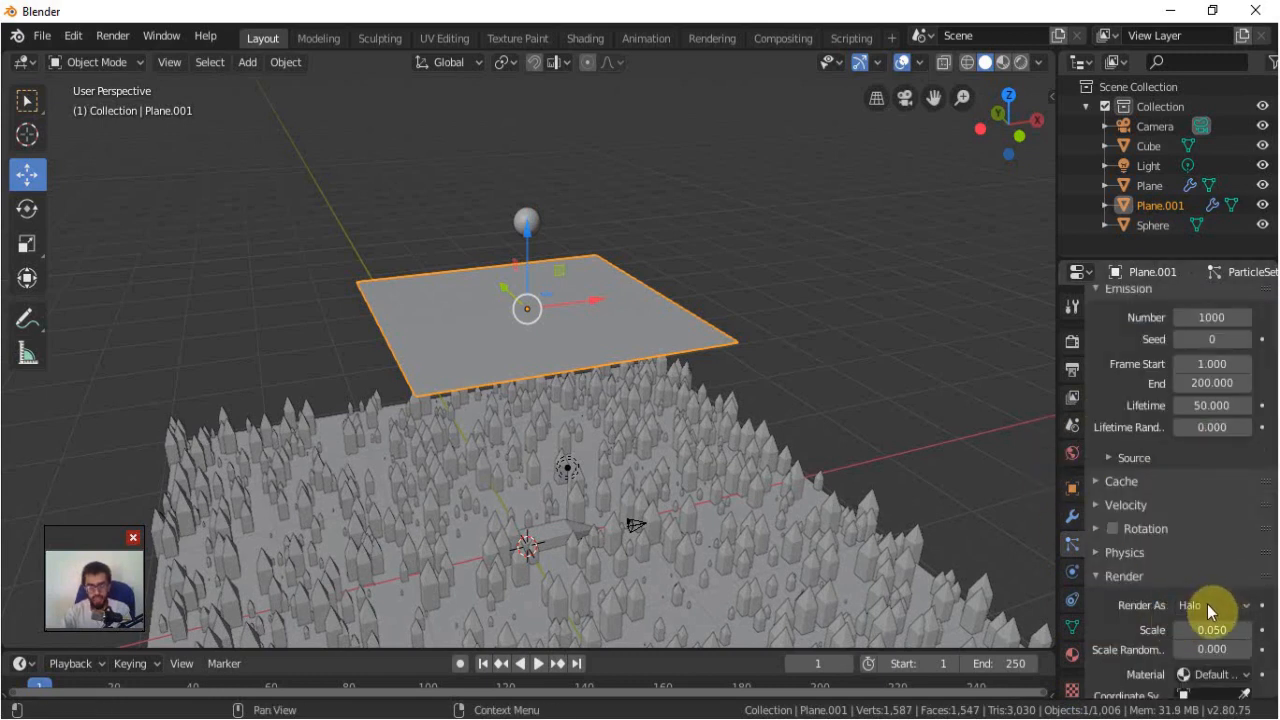
click(1210, 604)
click(1170, 497)
scroll(1200, 540, down, 4)
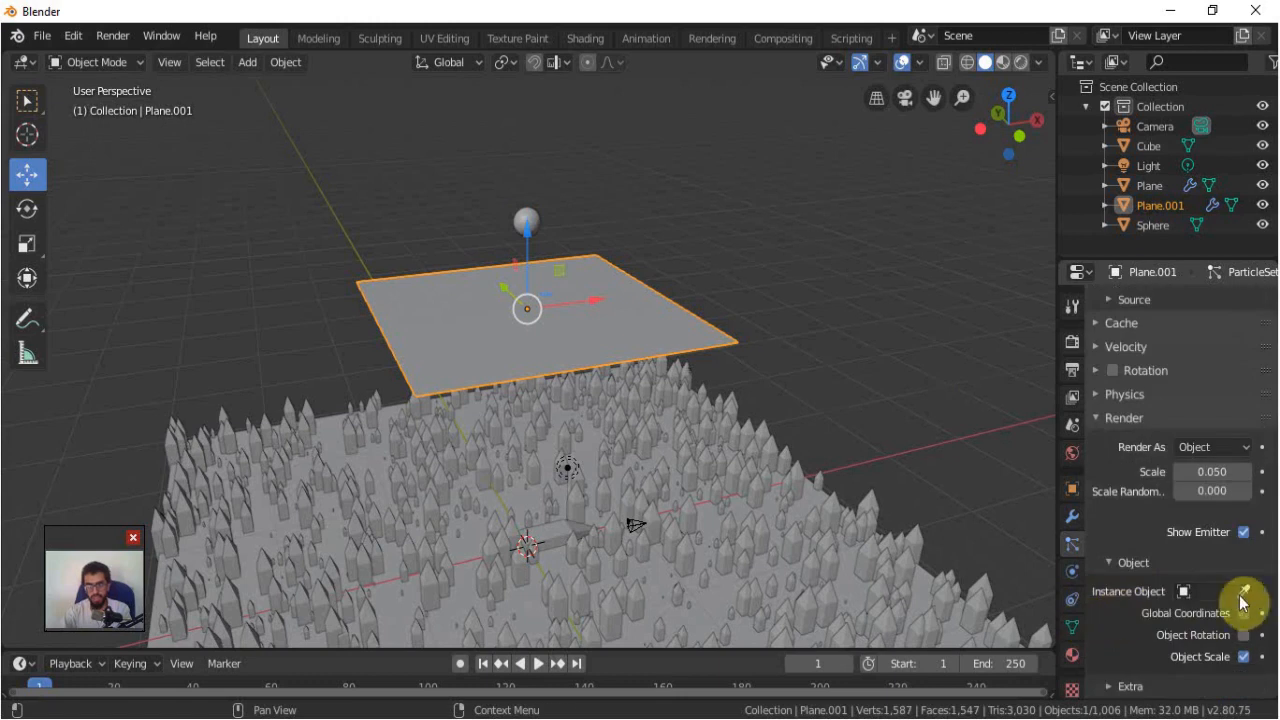
click(1244, 591)
click(522, 225)
Enlarge the timeline and play the animation to preview the sphere particles emitted from the raised plane
scroll(518, 228, up, 1)
drag(630, 652, 640, 600)
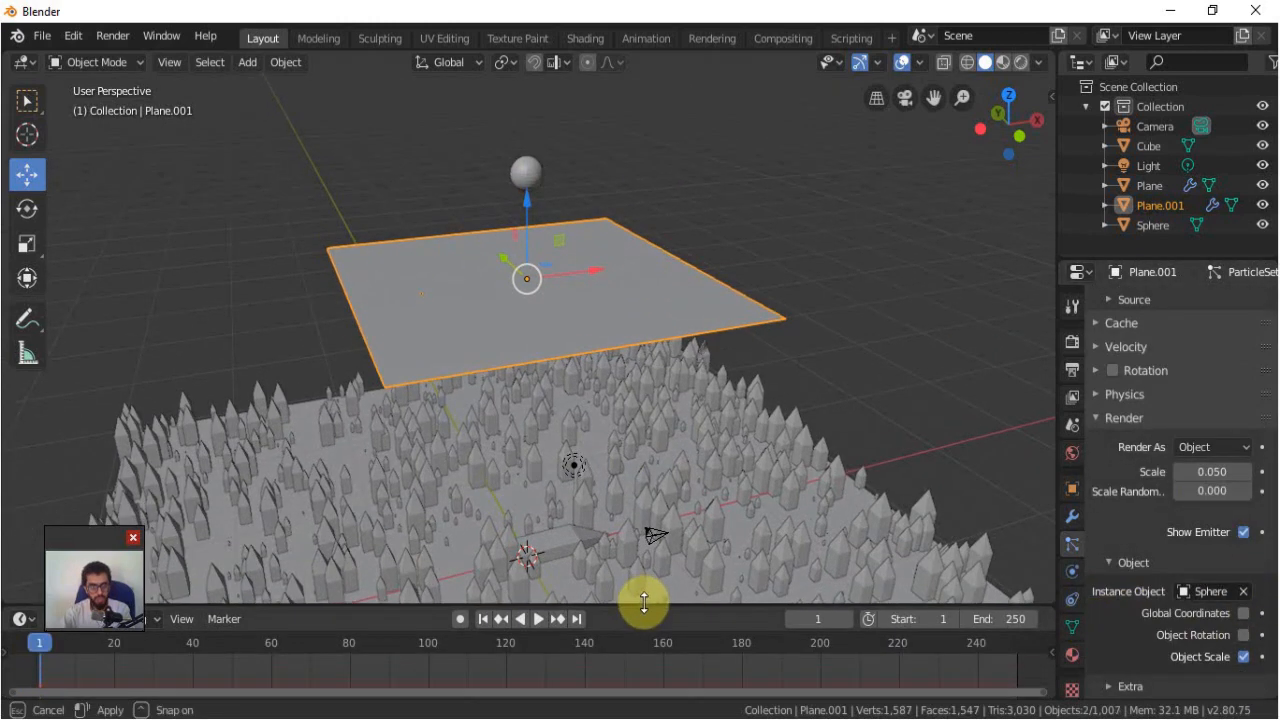
middle_drag(683, 409, 651, 446)
click(536, 622)
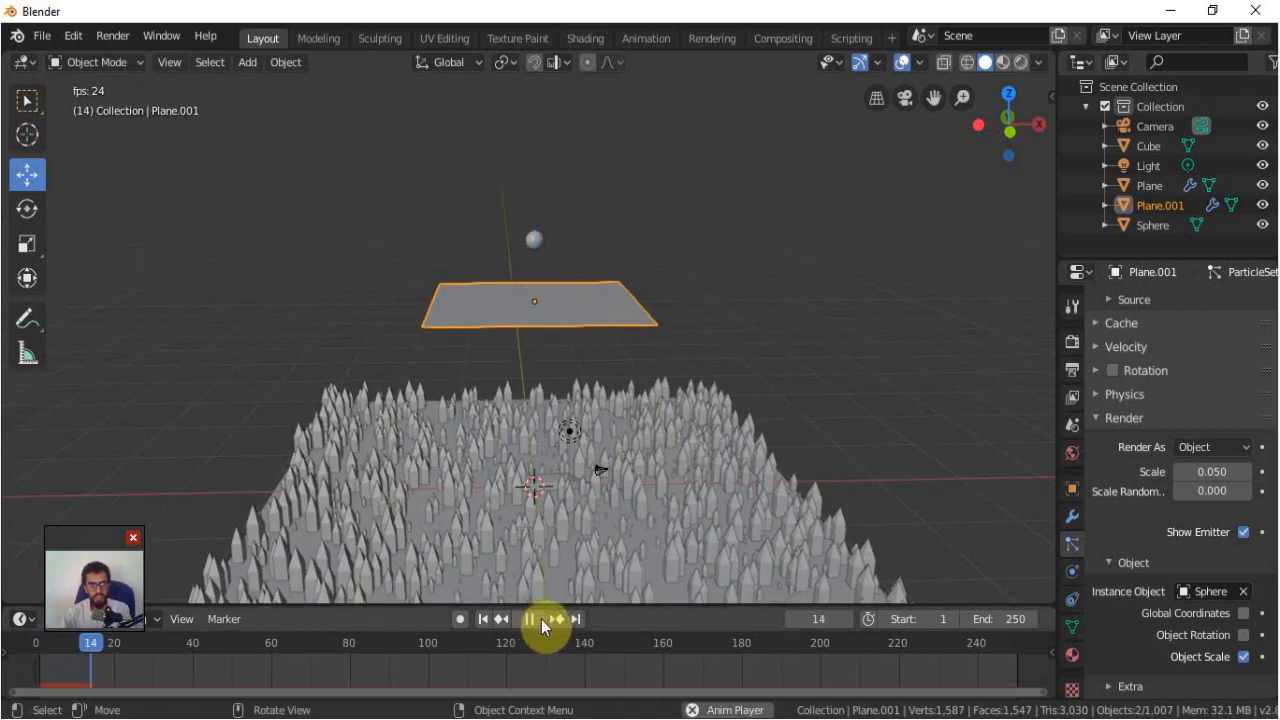
click(541, 622)
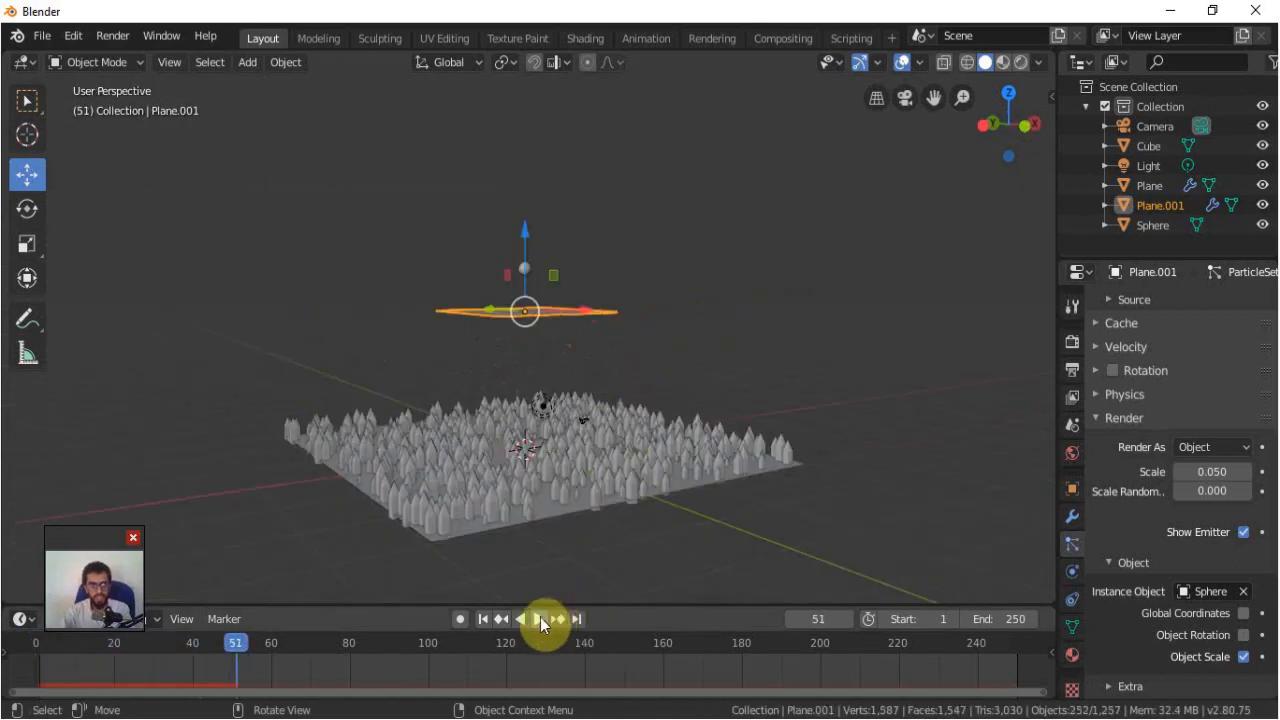
click(540, 622)
scroll(570, 456, up, 6)
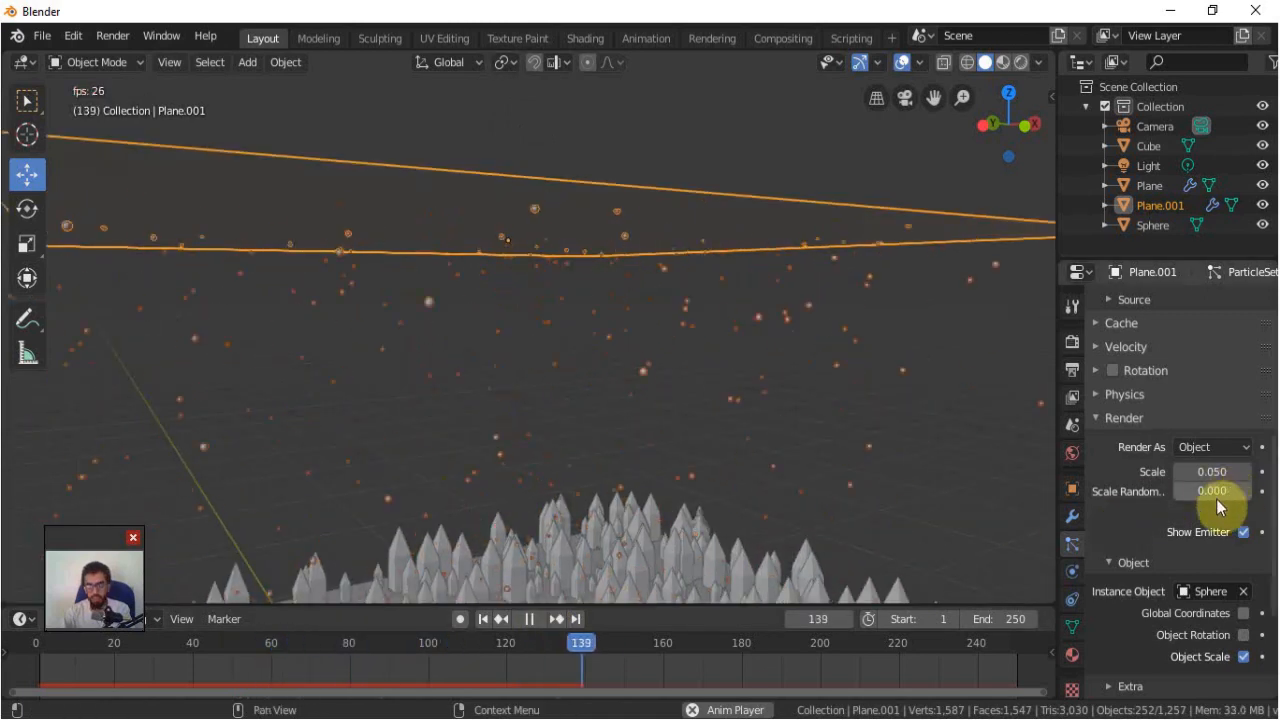
Set the sphere particles' render scale to 0.380 and scale randomness to 0.895 while the animation plays
drag(1212, 471, 1272, 471)
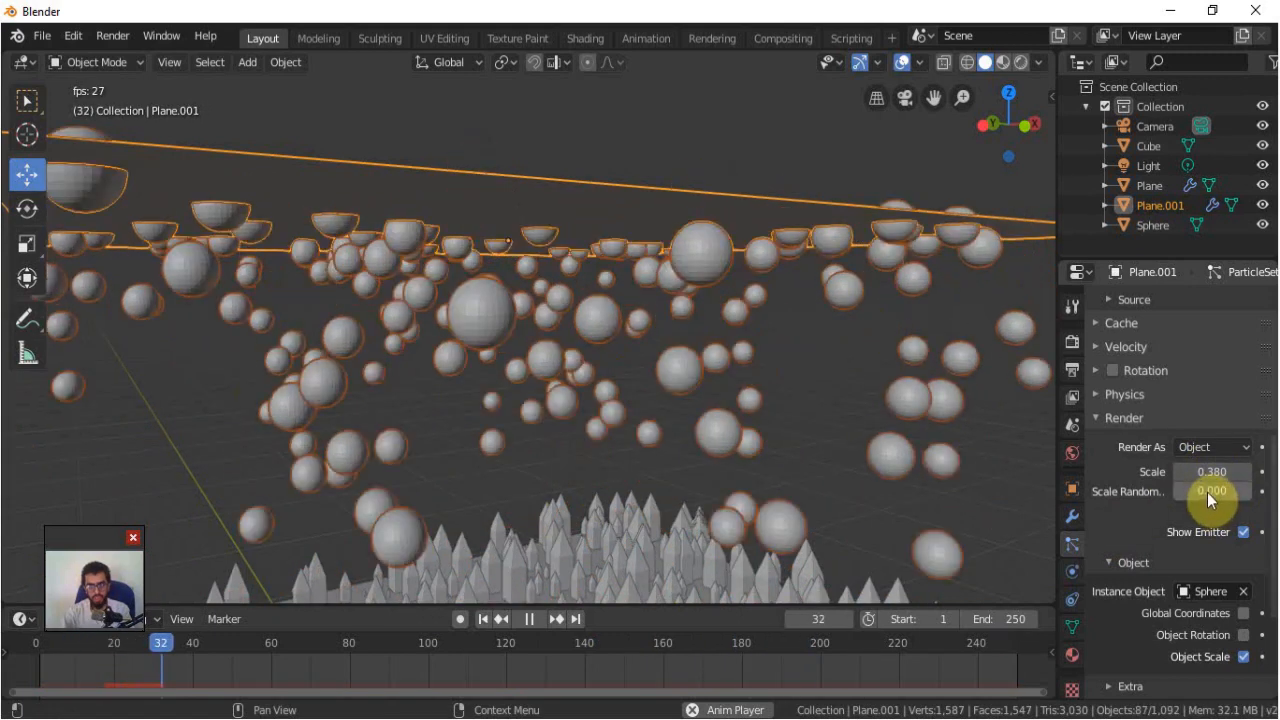
mouse_move(1210, 500)
mouse_down()
mouse_move(1240, 500)
mouse_move(1218, 476)
mouse_up()
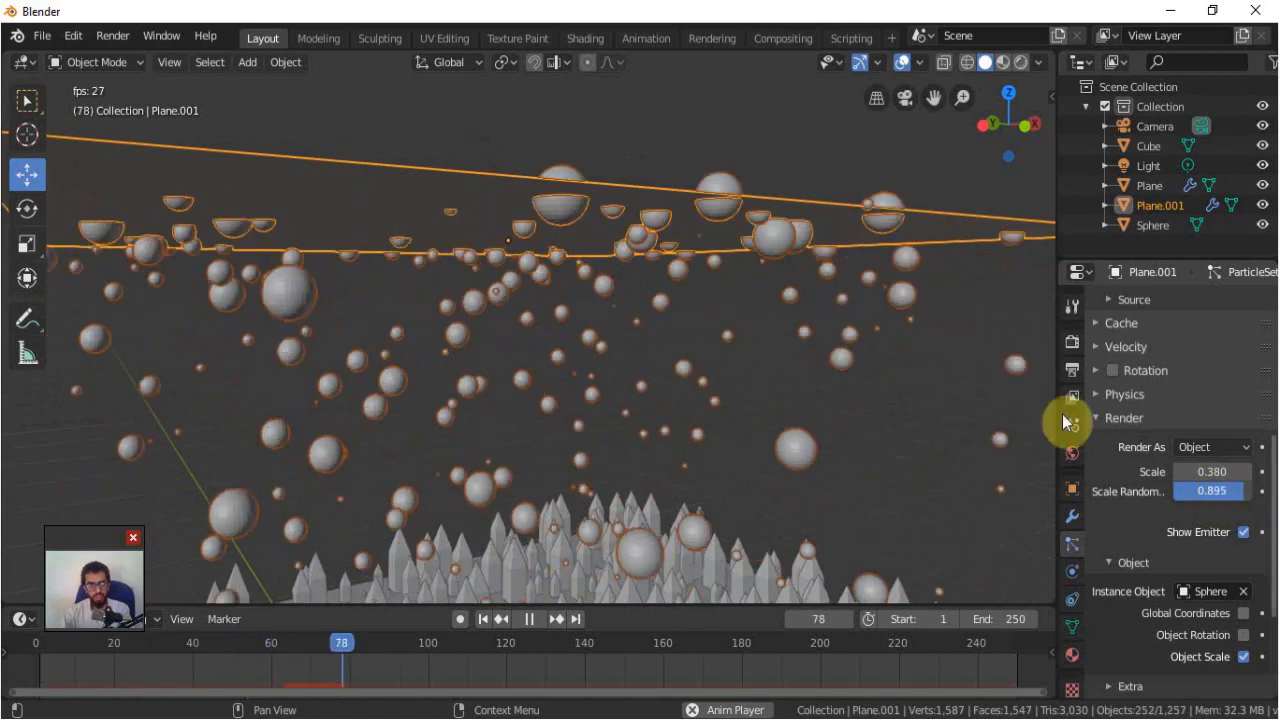
middle_drag(1046, 382, 797, 340)
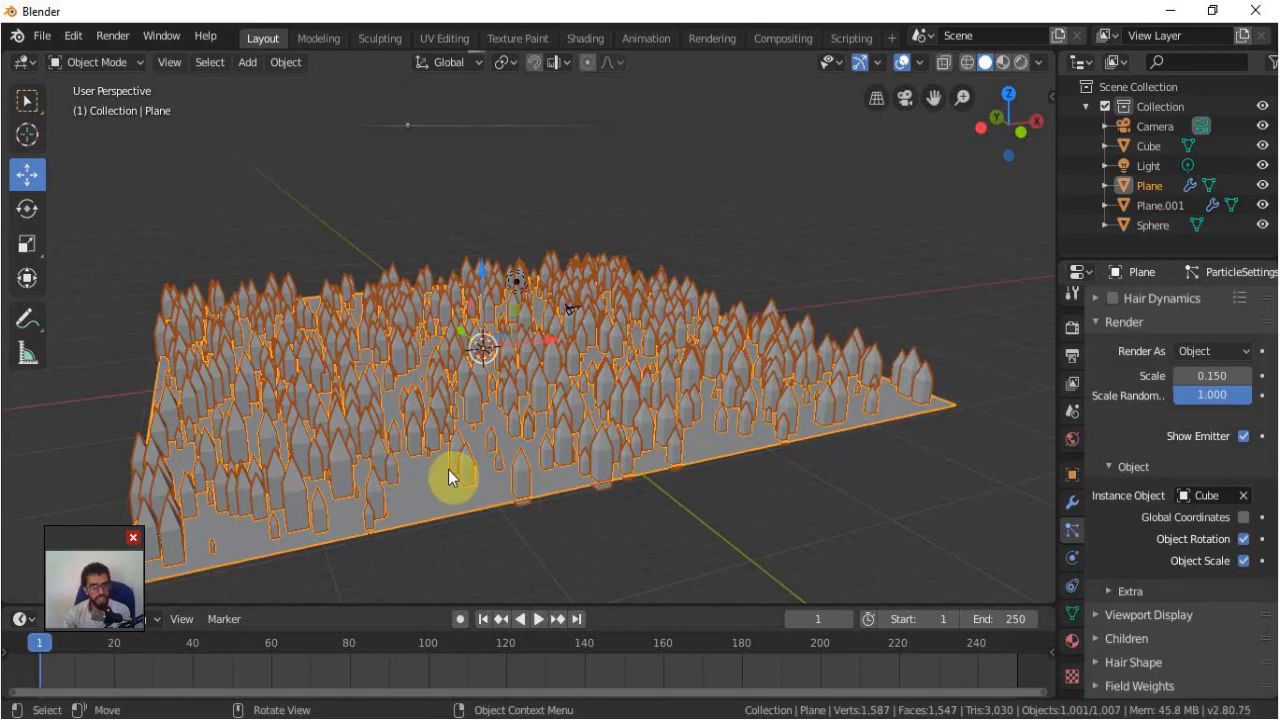
Switch to the browser, look through the YouTube results for "lazy blender" as example tutorials, and return to Blender
click(278, 718)
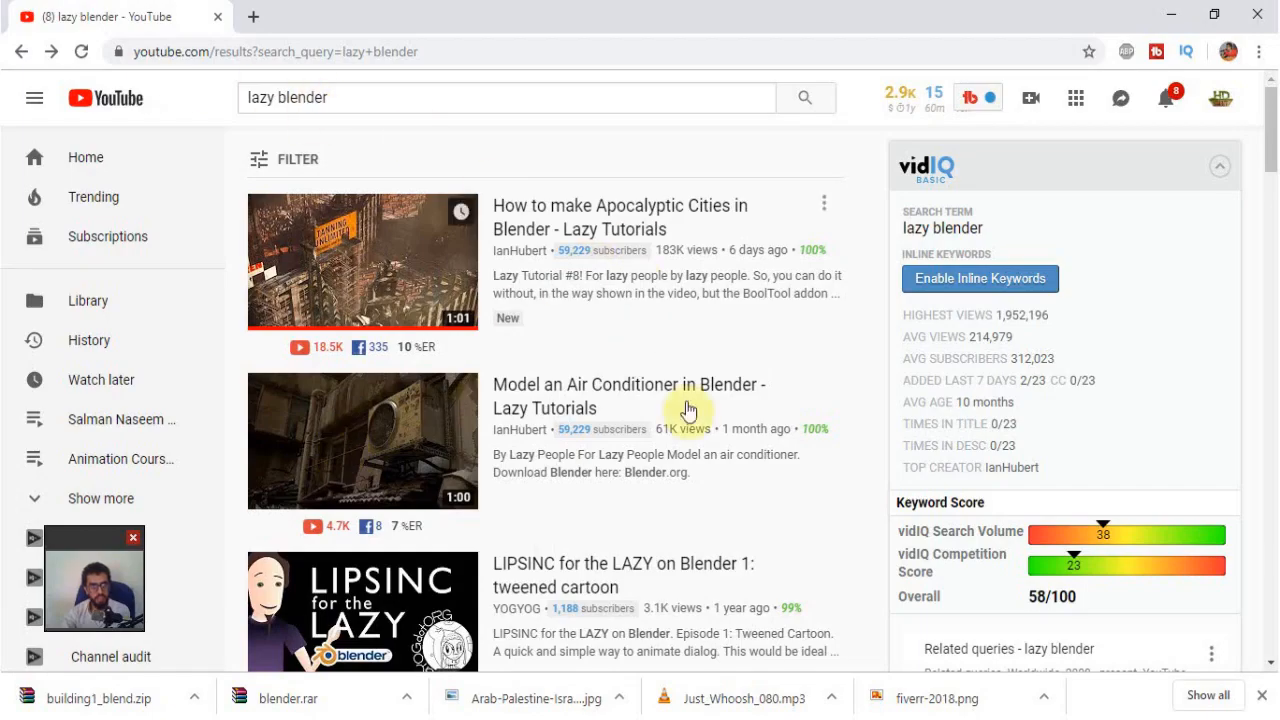
scroll(720, 394, down, 7)
scroll(728, 390, down, 2)
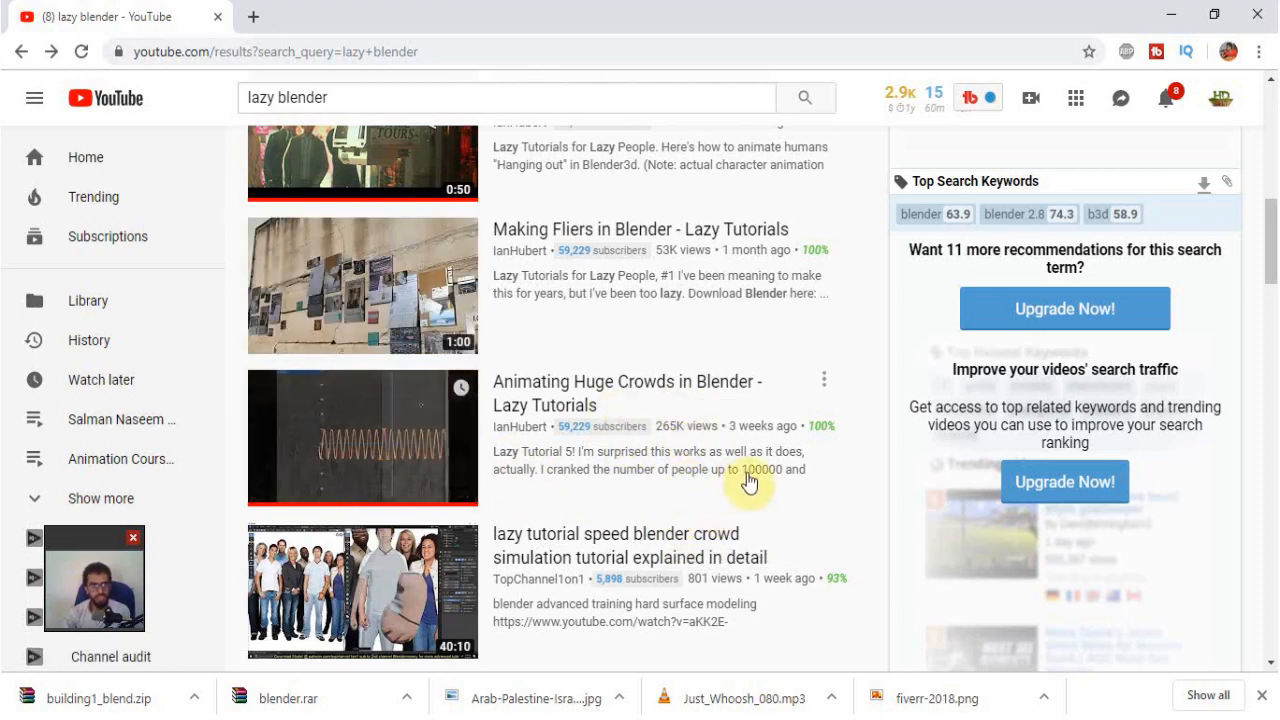
click(1170, 14)
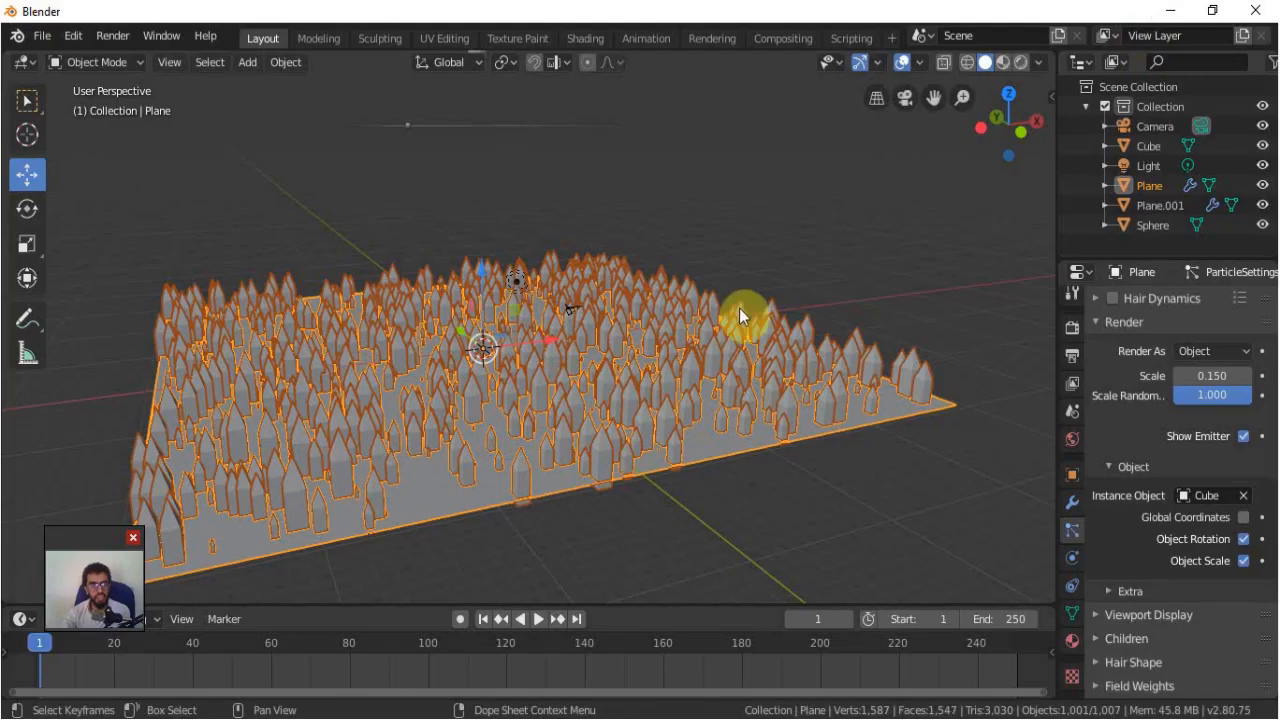